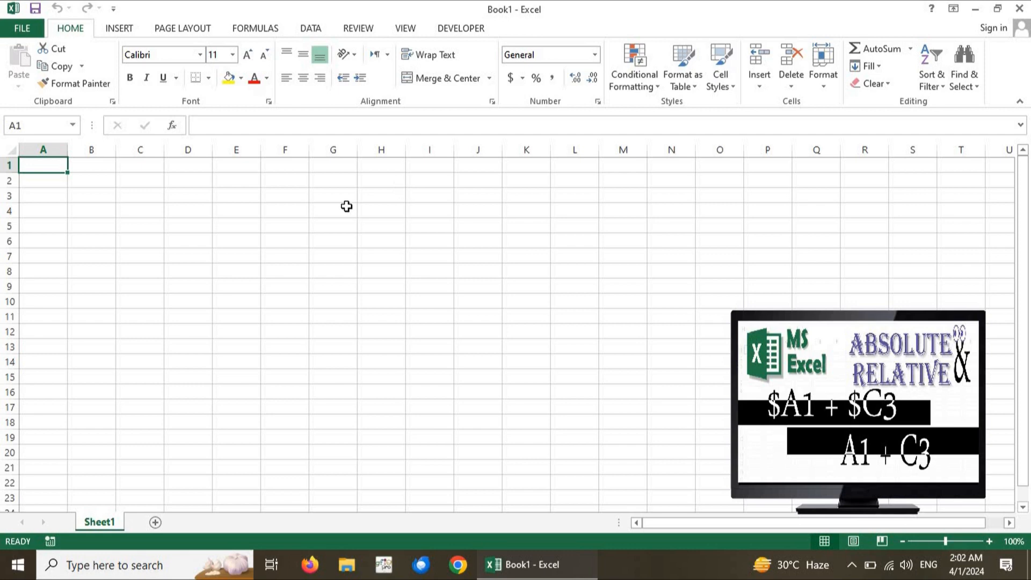
click(200, 253)
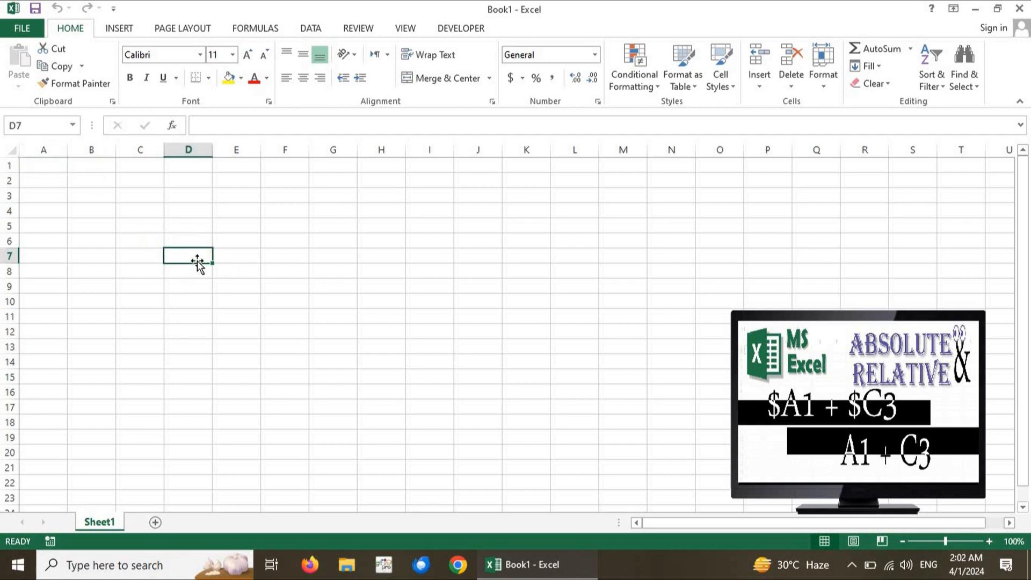
click(237, 256)
click(194, 257)
click(244, 254)
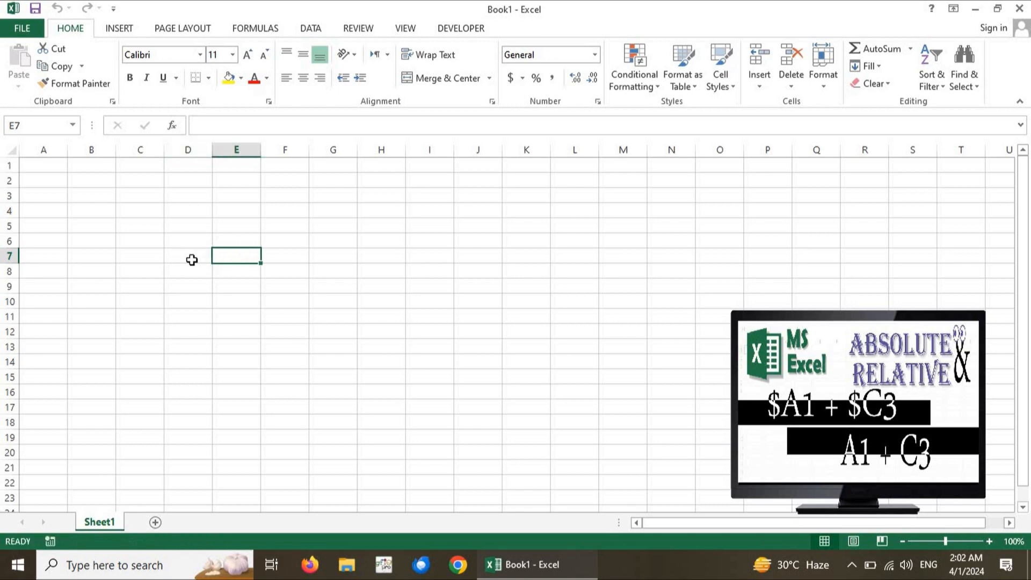
click(191, 259)
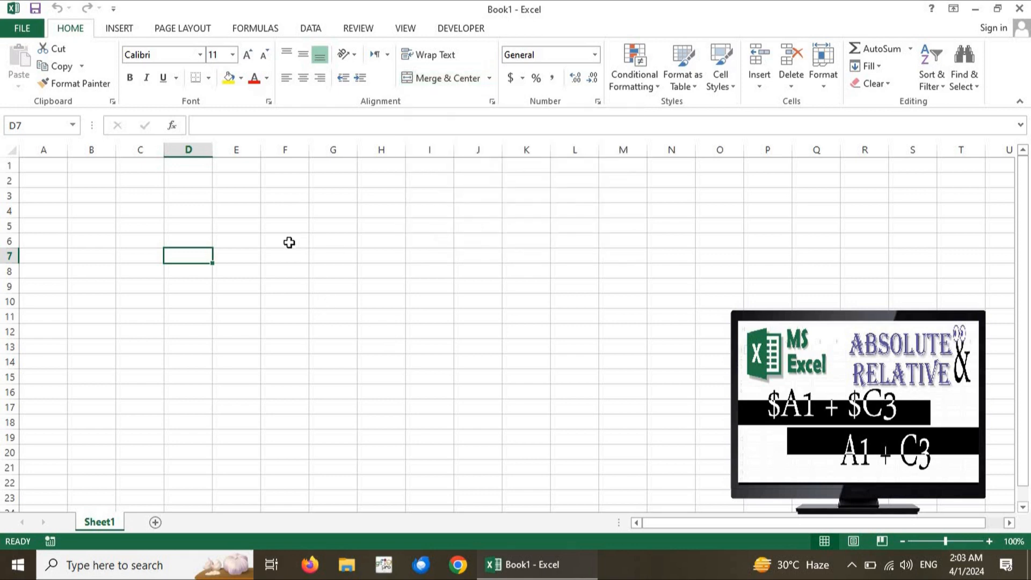
click(104, 251)
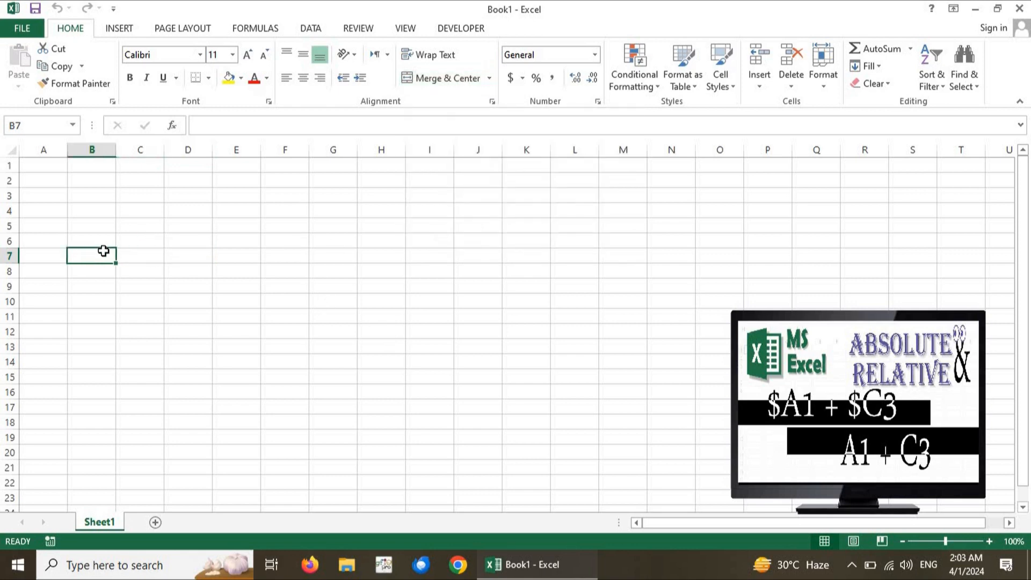
click(193, 224)
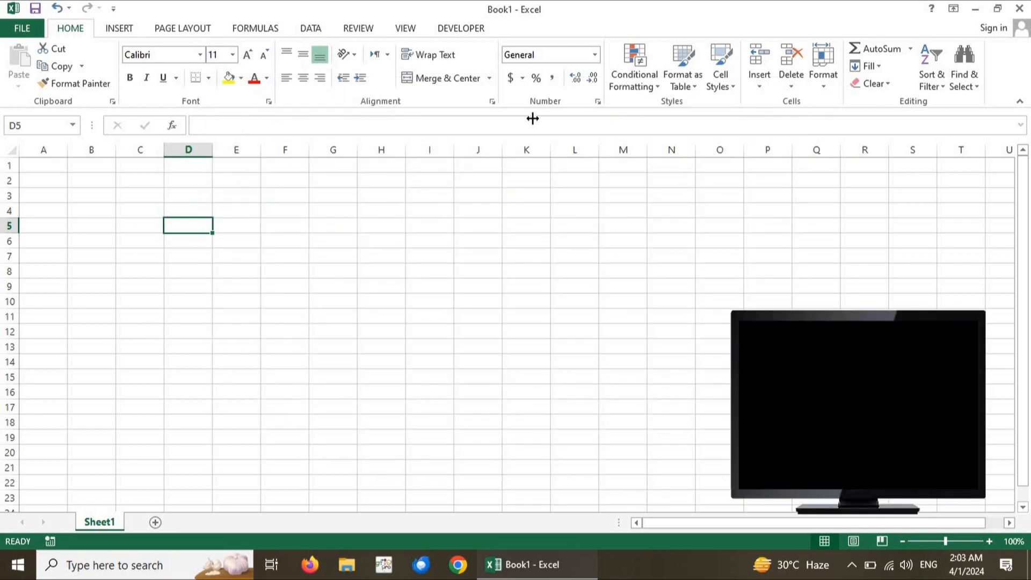
key(ctrl+1)
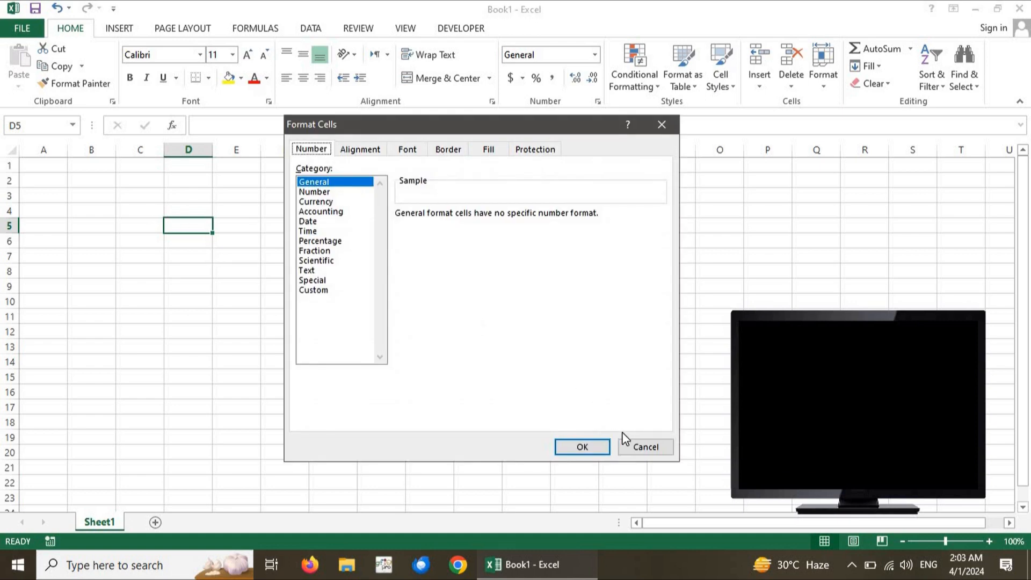
click(645, 445)
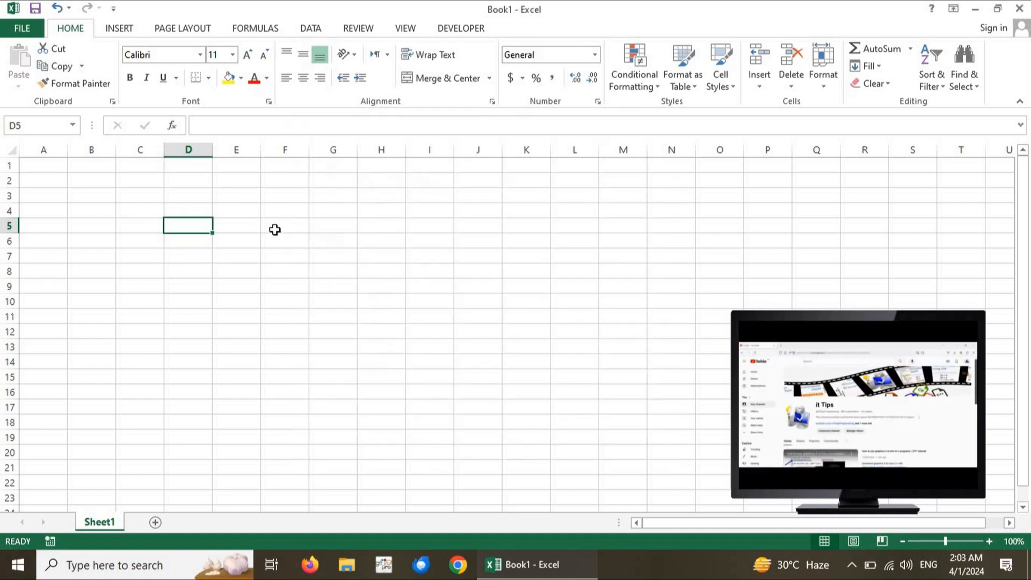
click(184, 243)
click(186, 224)
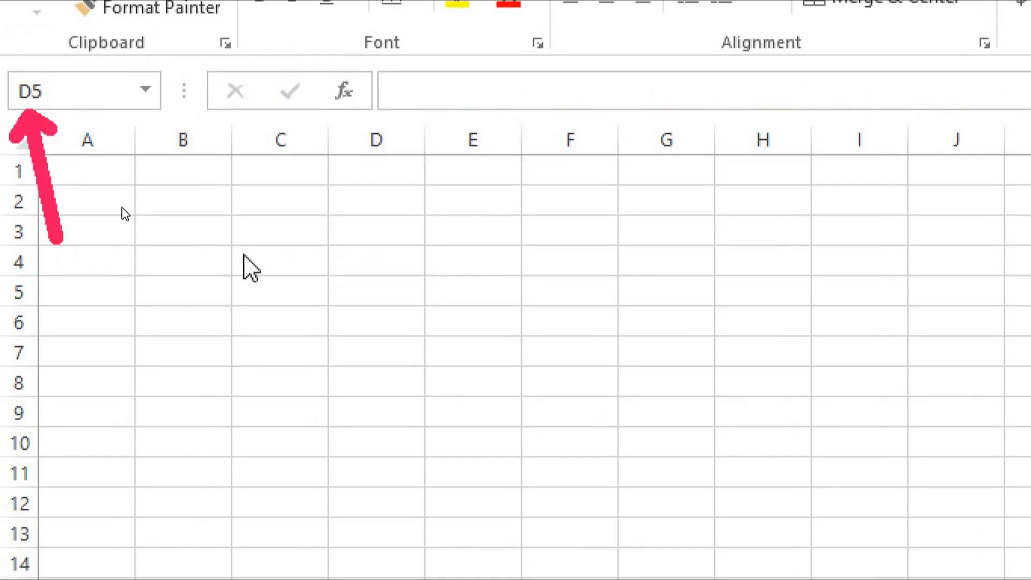
key(Escape)
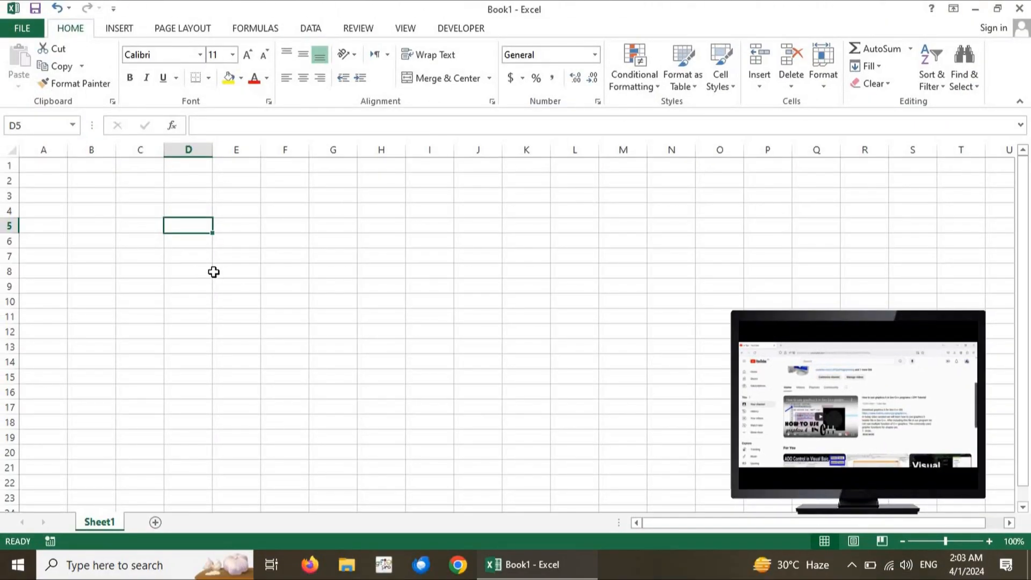
click(430, 381)
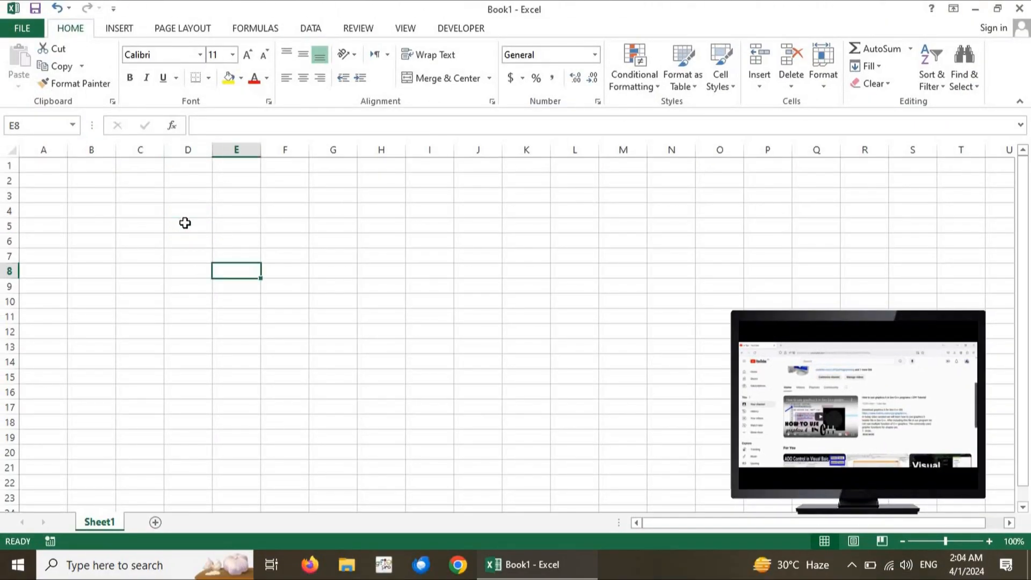
Apply italic formatting to cell D5
click(185, 223)
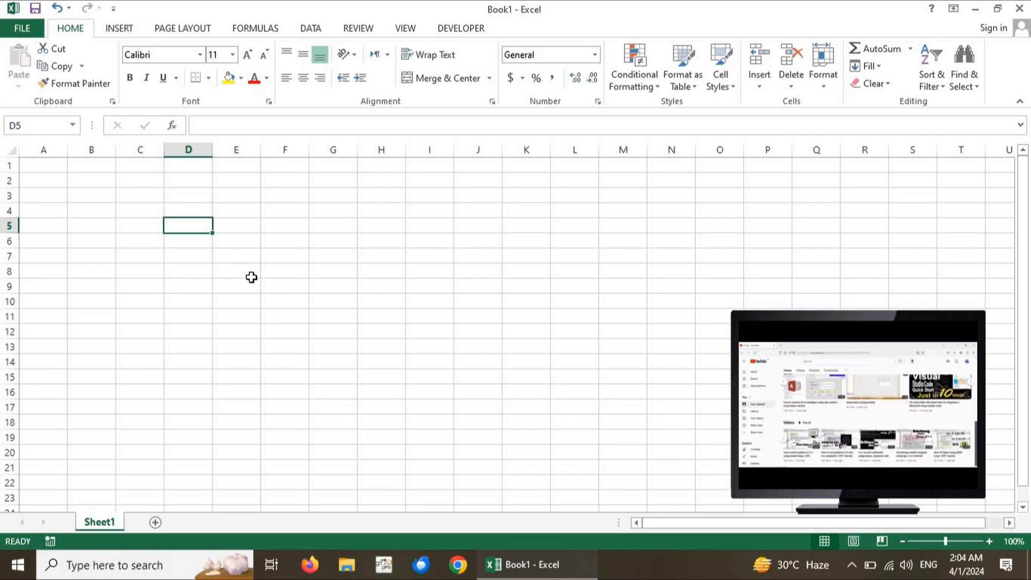
key(ctrl+i)
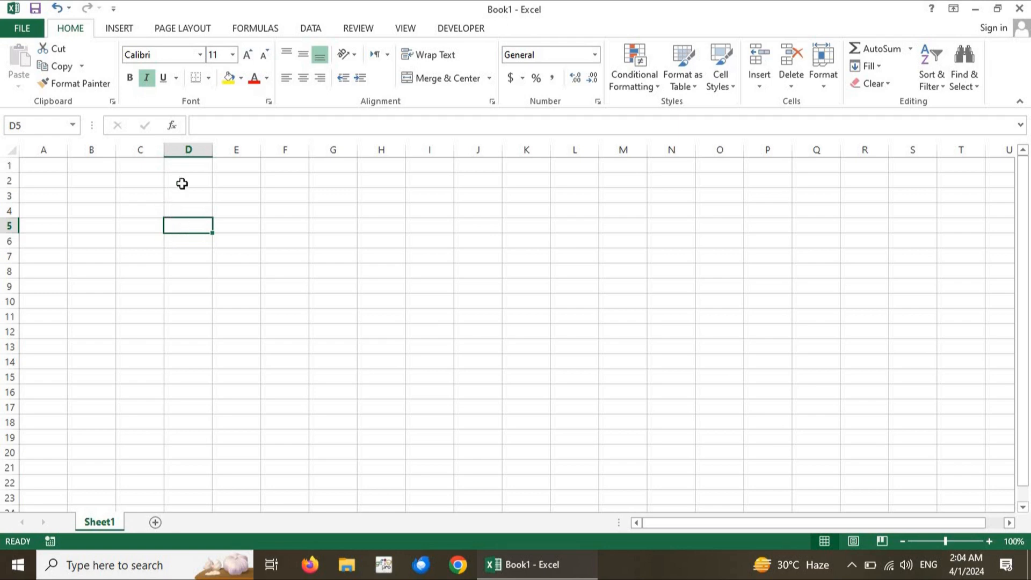
click(182, 208)
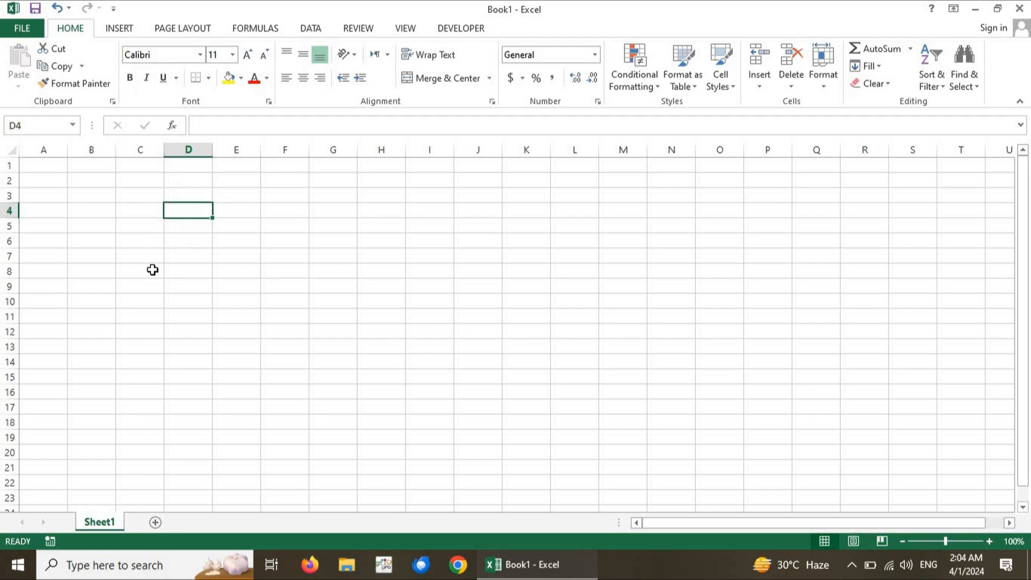
Enter 10 in cell A1 and 20 in cell B1
click(42, 171)
text(10)
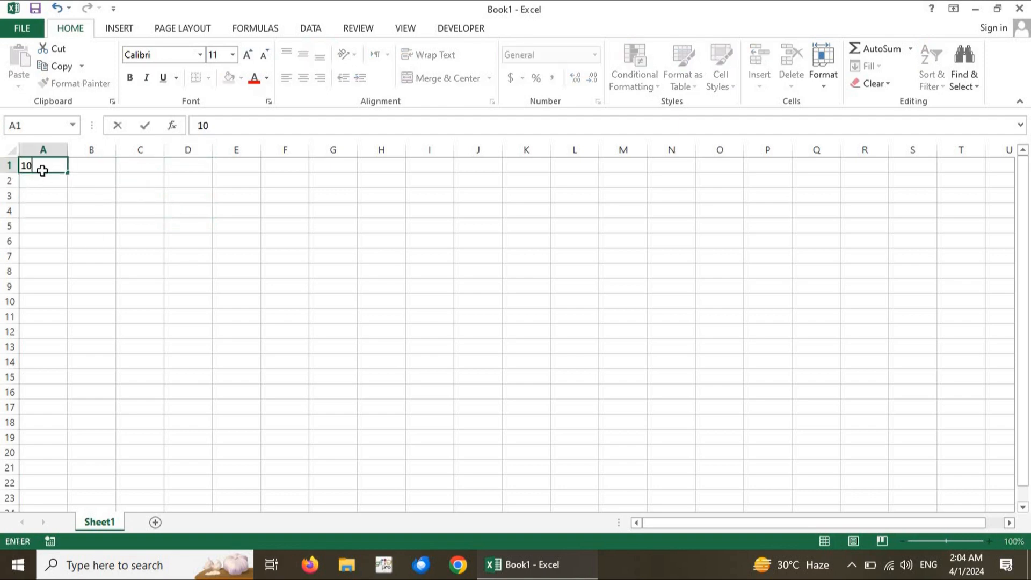
key(Tab)
text(20)
click(159, 194)
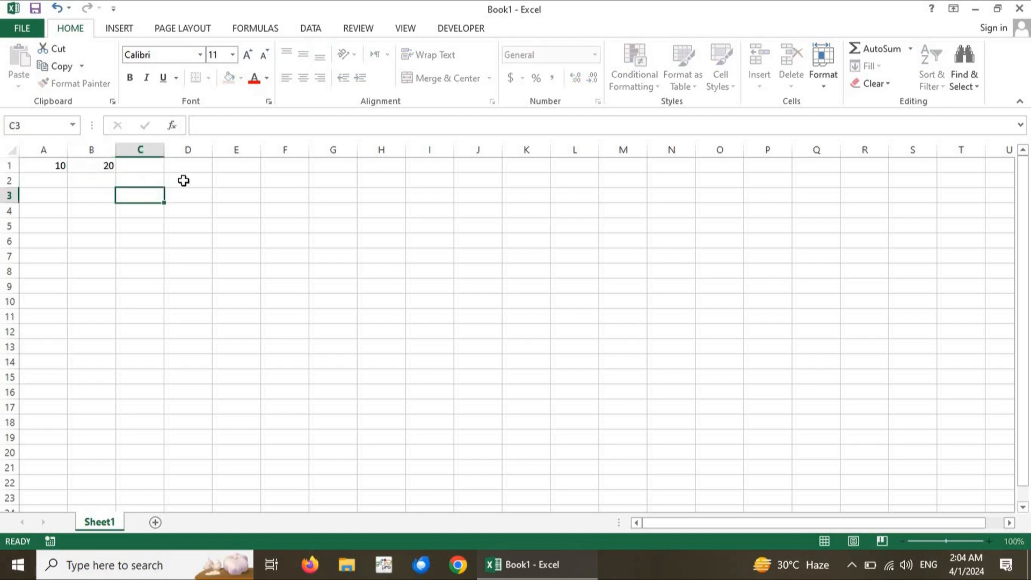
Enter the formula =A1+B1 in cell D1 to add the two numbers
click(190, 169)
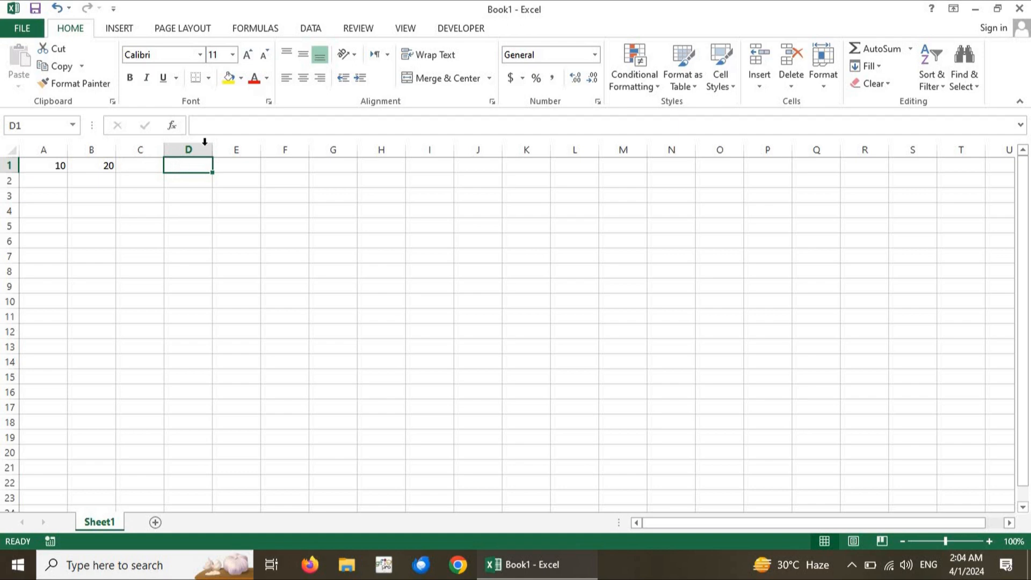
click(229, 126)
text(=)
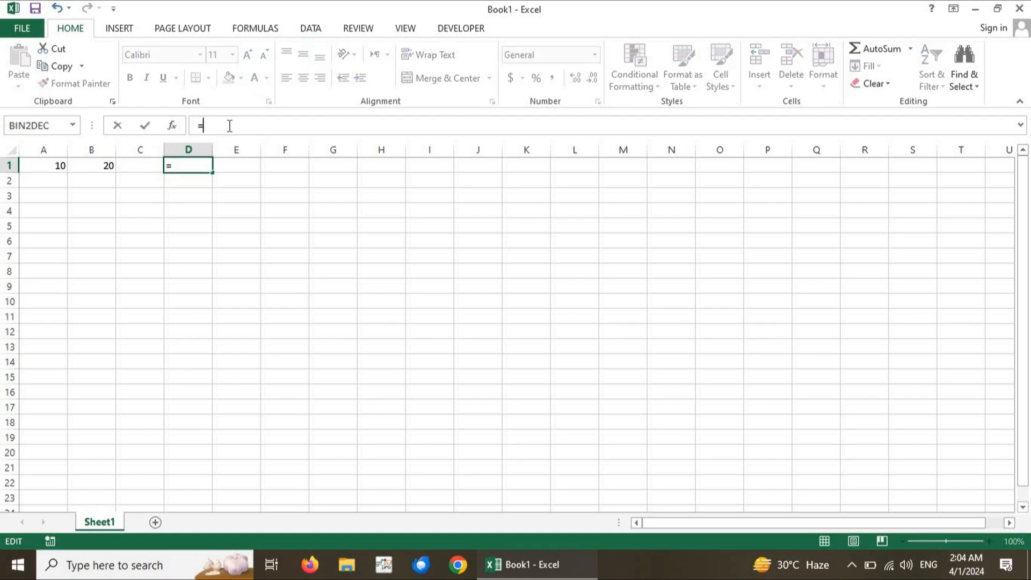
text(A1)
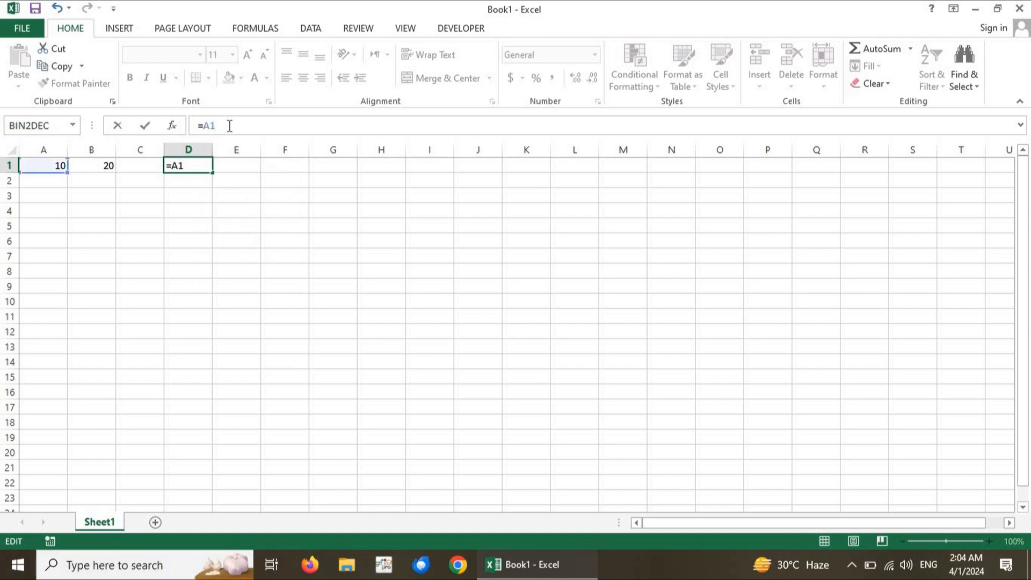
text(+B1)
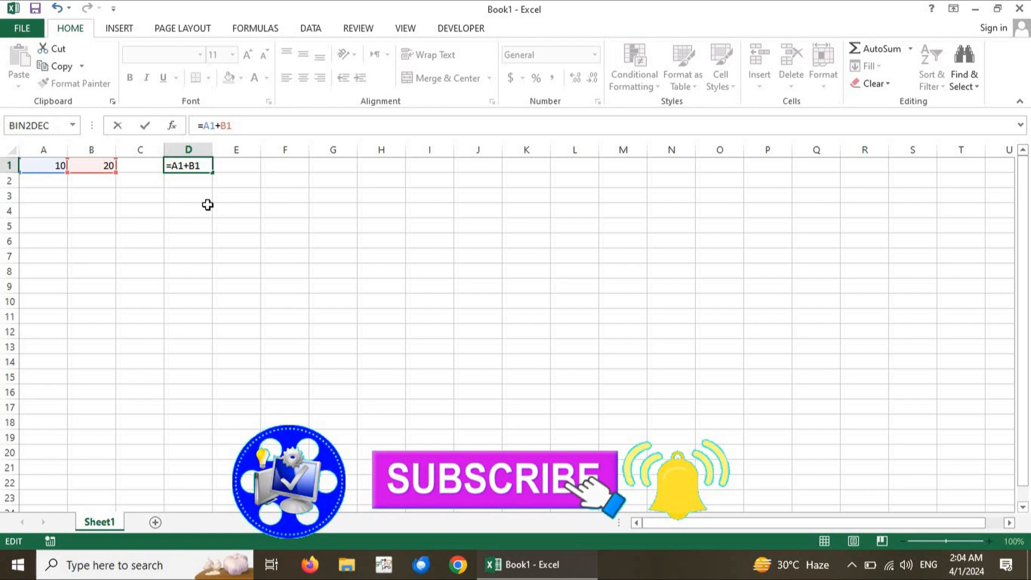
key(Return)
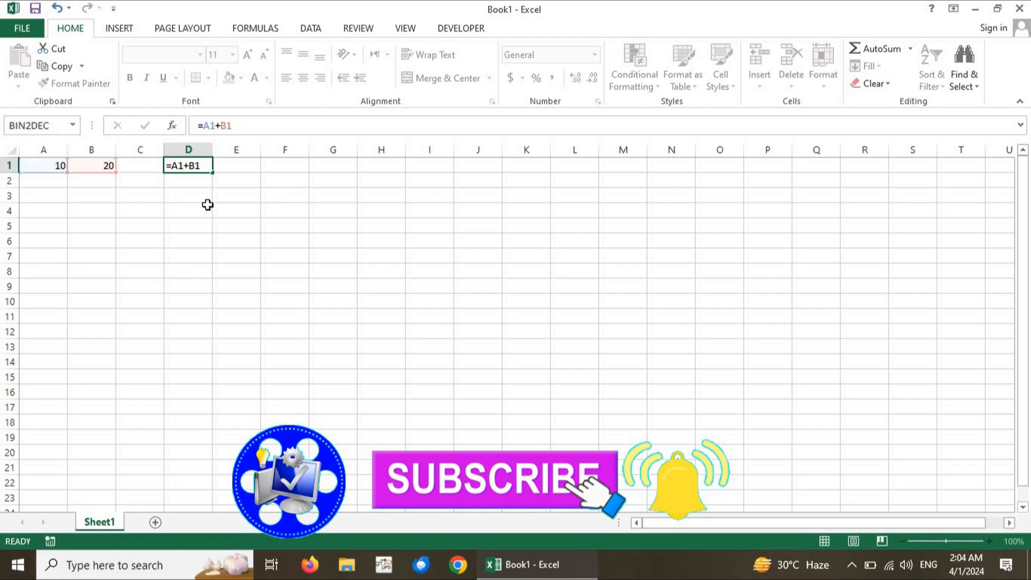
click(191, 167)
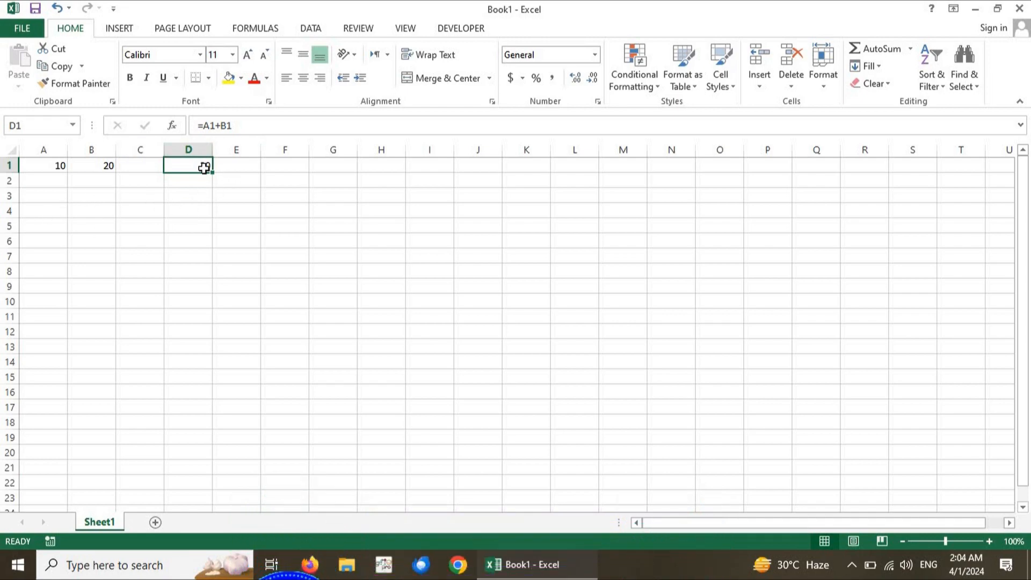
key(alt)
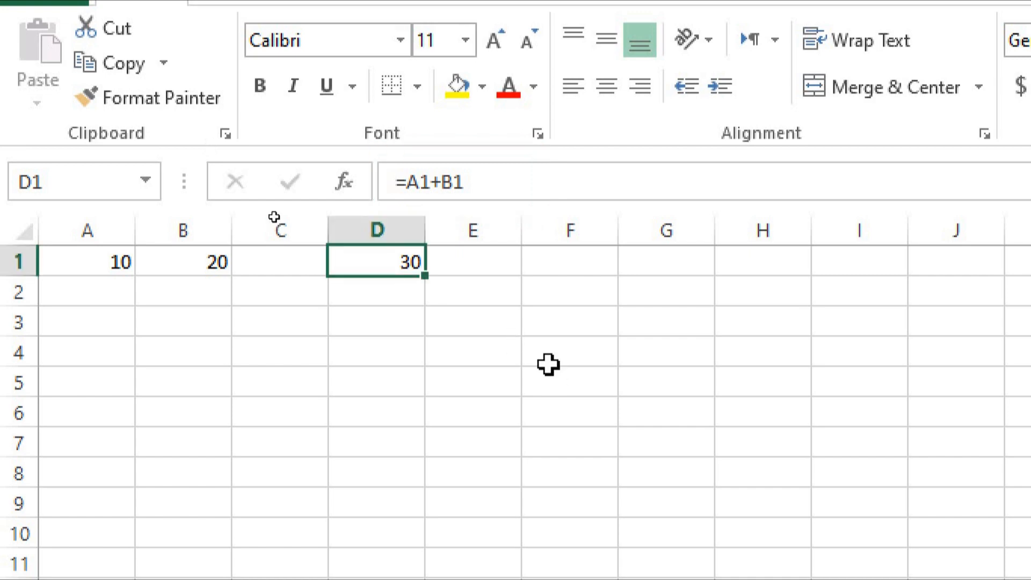
key(alt)
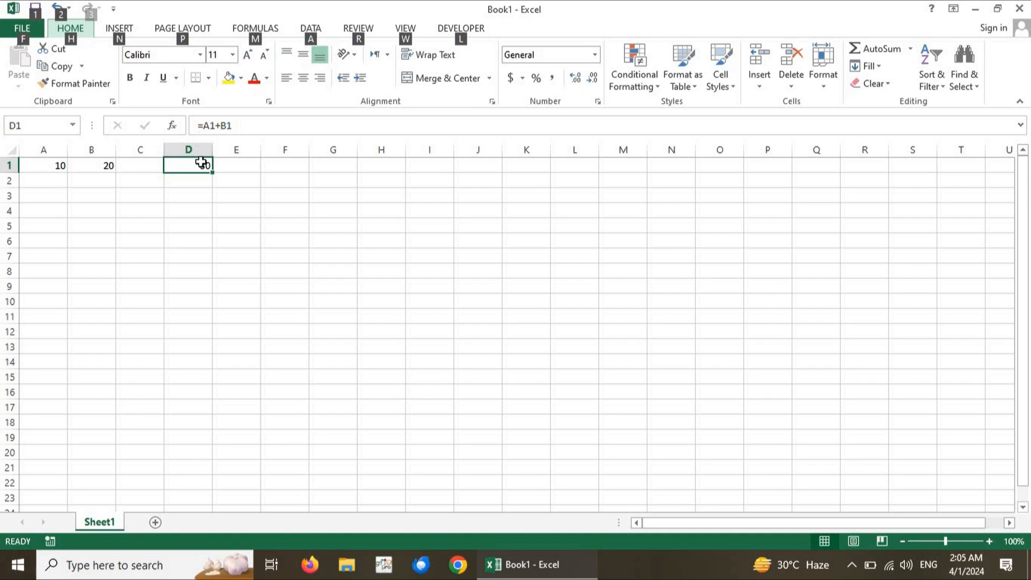
click(228, 199)
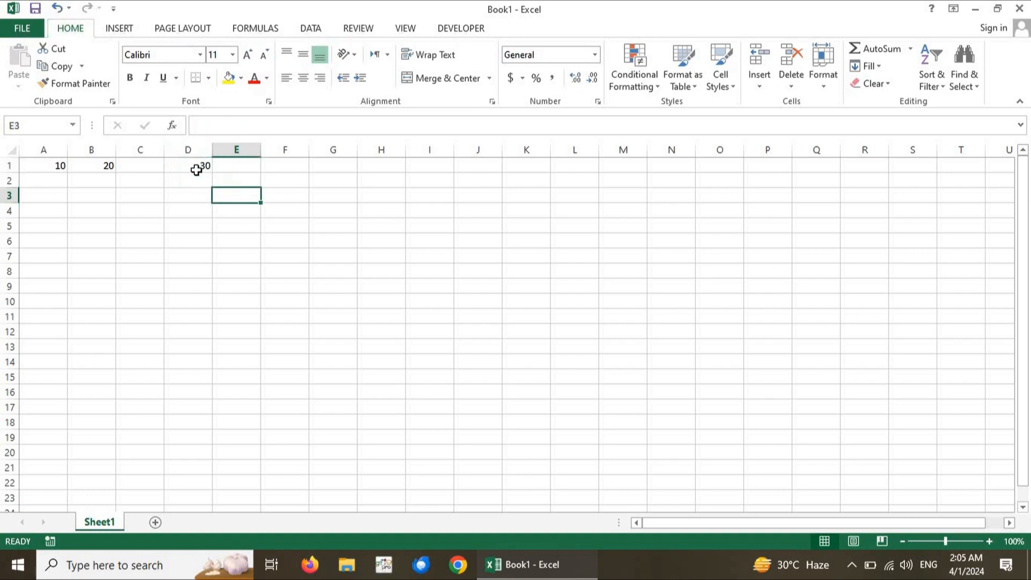
Copy the formula in cell D1 and paste it into cell D1 of a new worksheet
click(197, 171)
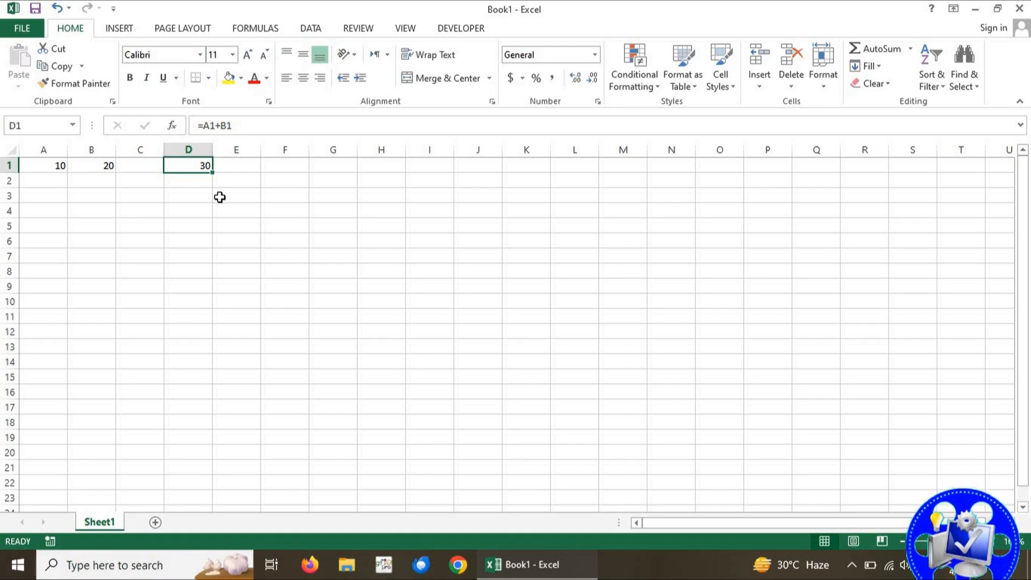
key(ctrl+c)
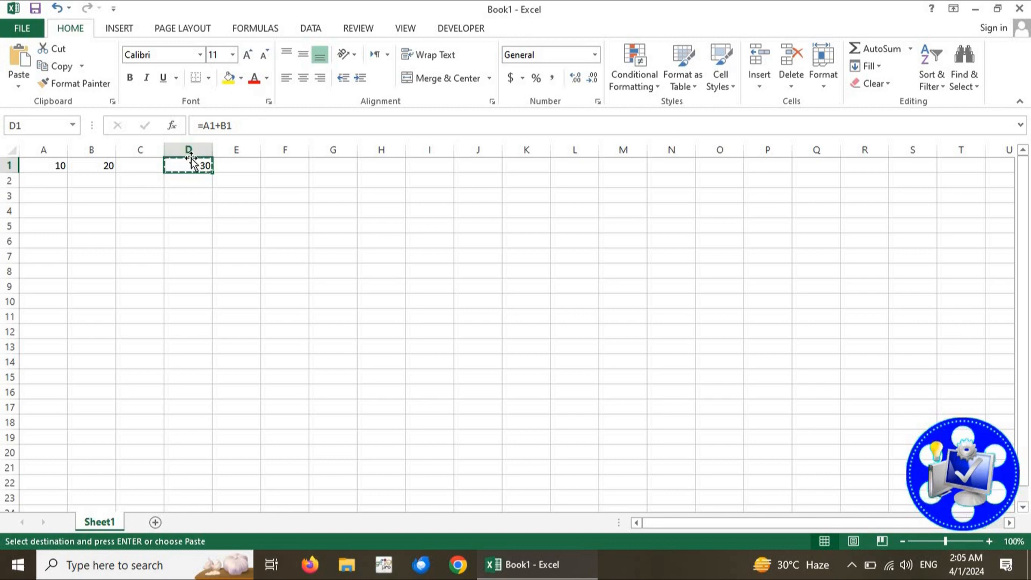
click(155, 522)
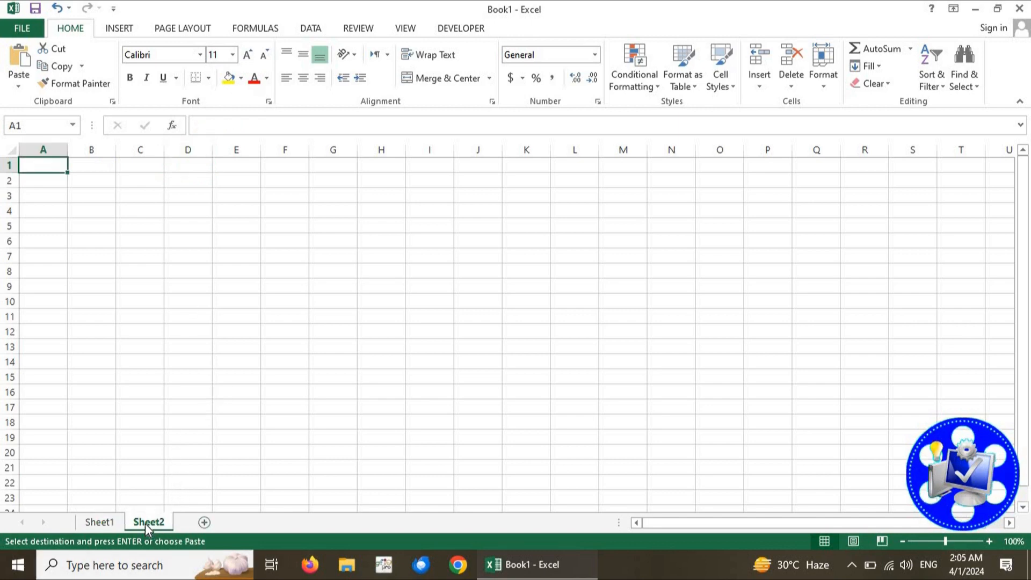
click(185, 165)
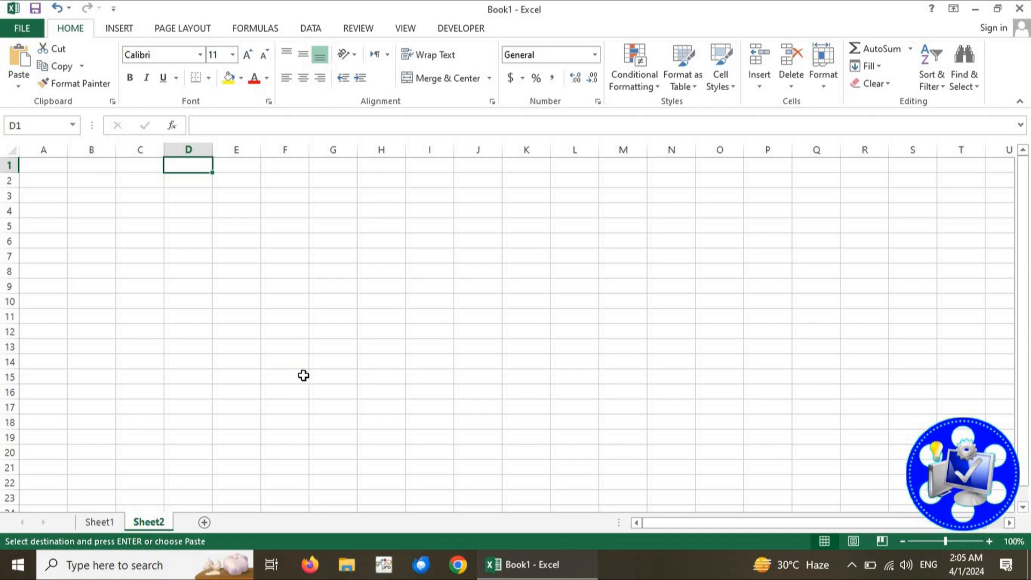
key(ctrl+v)
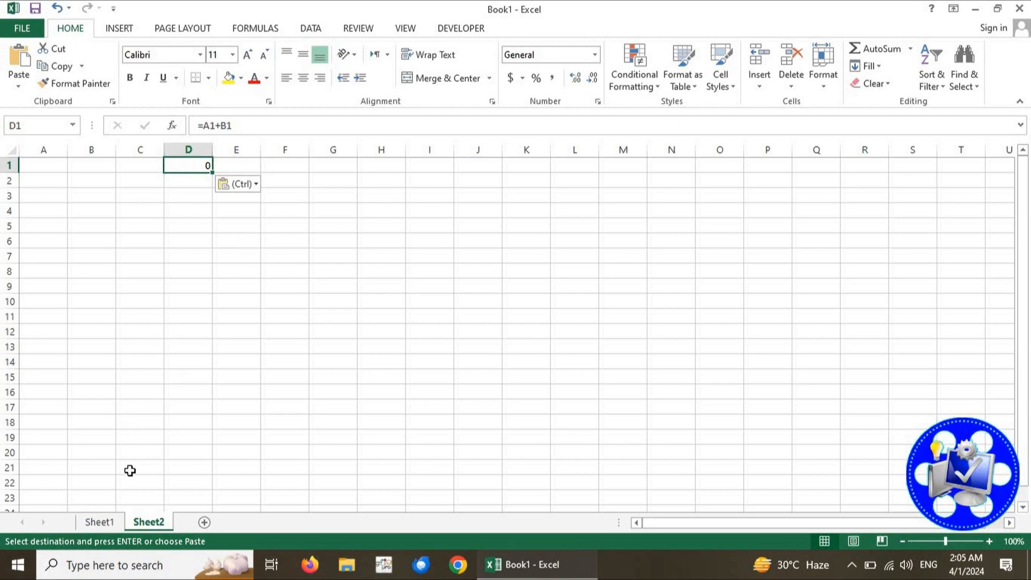
Compare the formula in D1 on Sheet1 and Sheet2, and examine which cells the pasted copy refers to
click(111, 520)
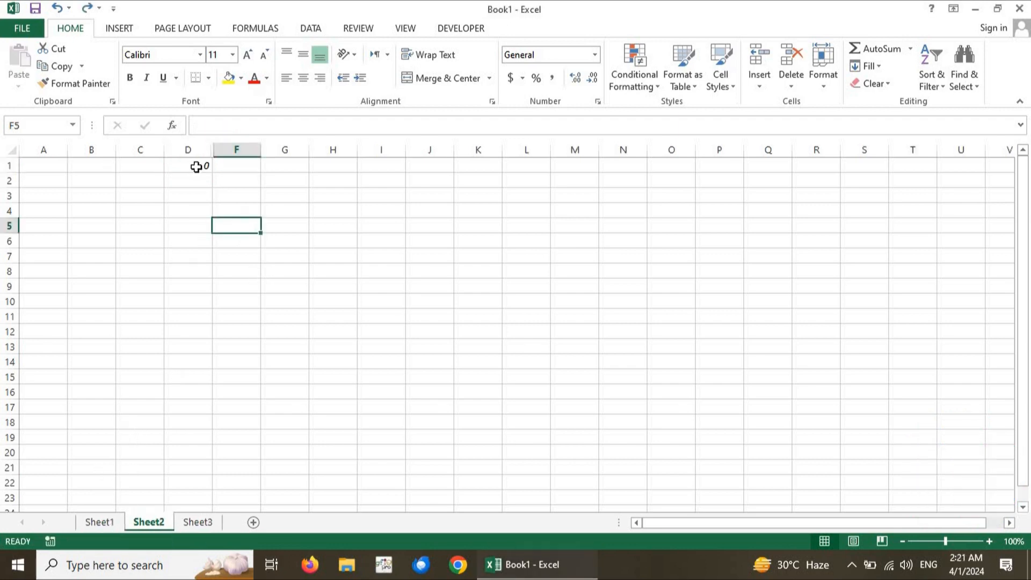
click(197, 167)
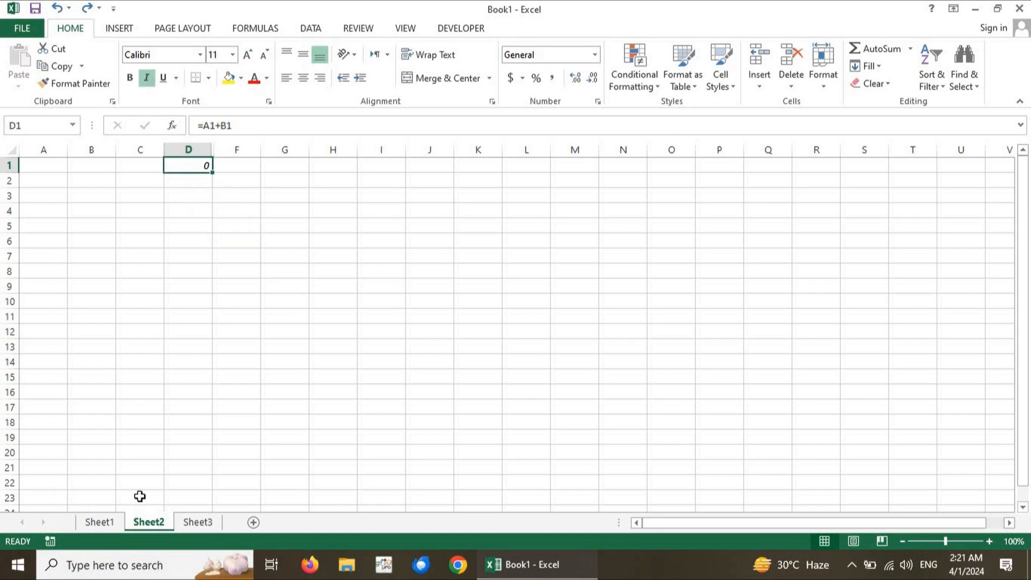
click(104, 519)
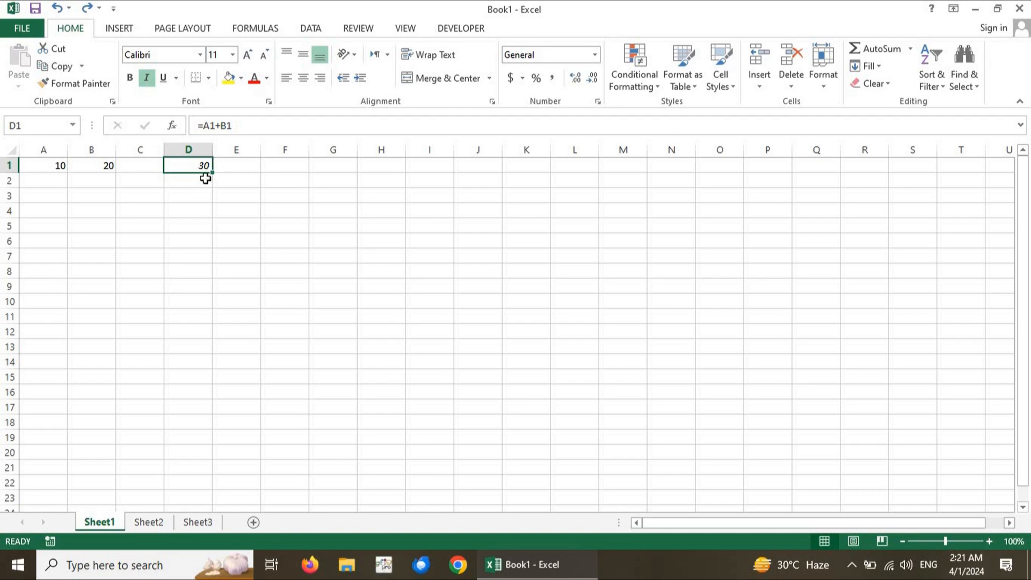
click(145, 526)
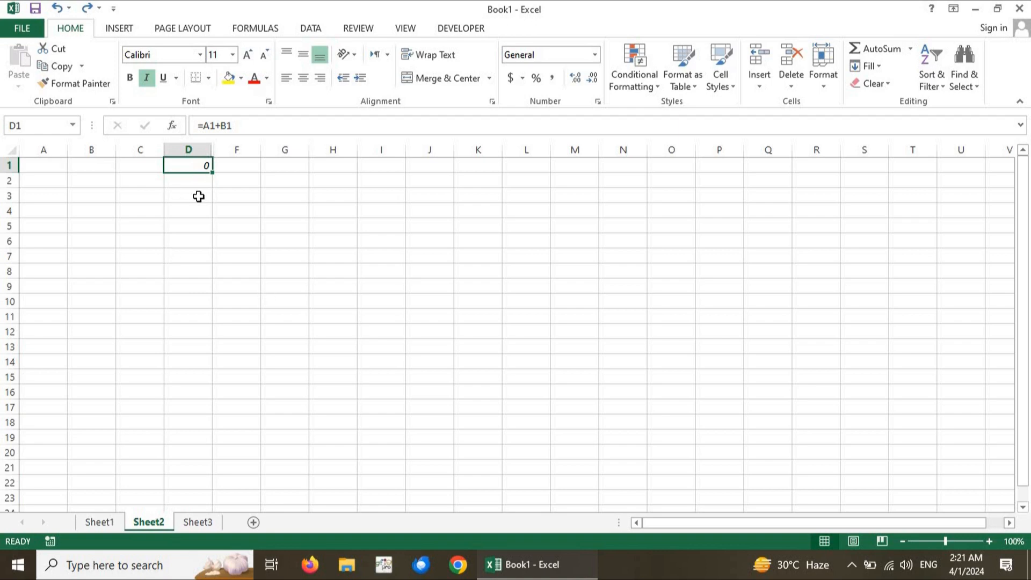
click(130, 215)
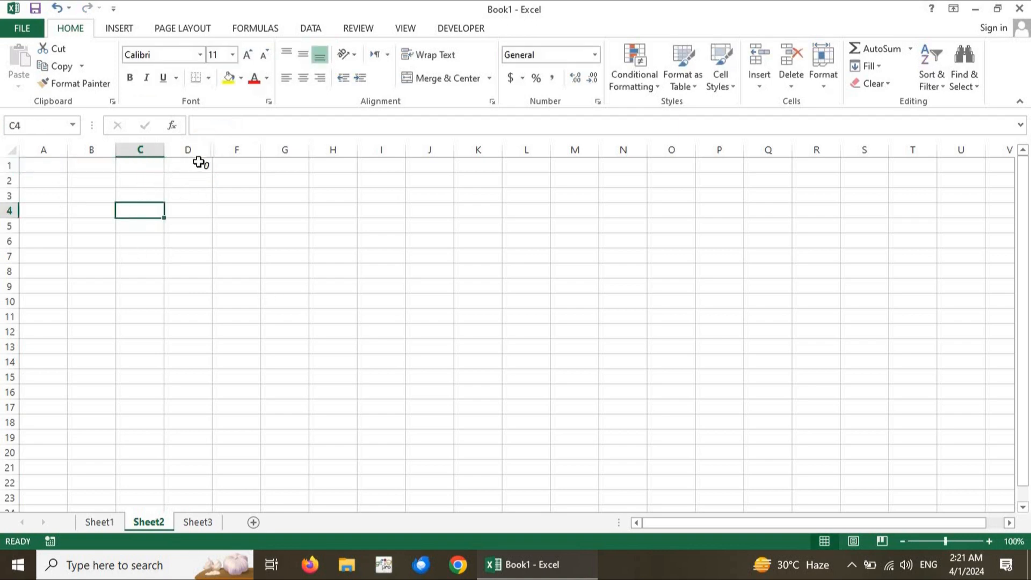
click(199, 164)
click(212, 127)
click(240, 125)
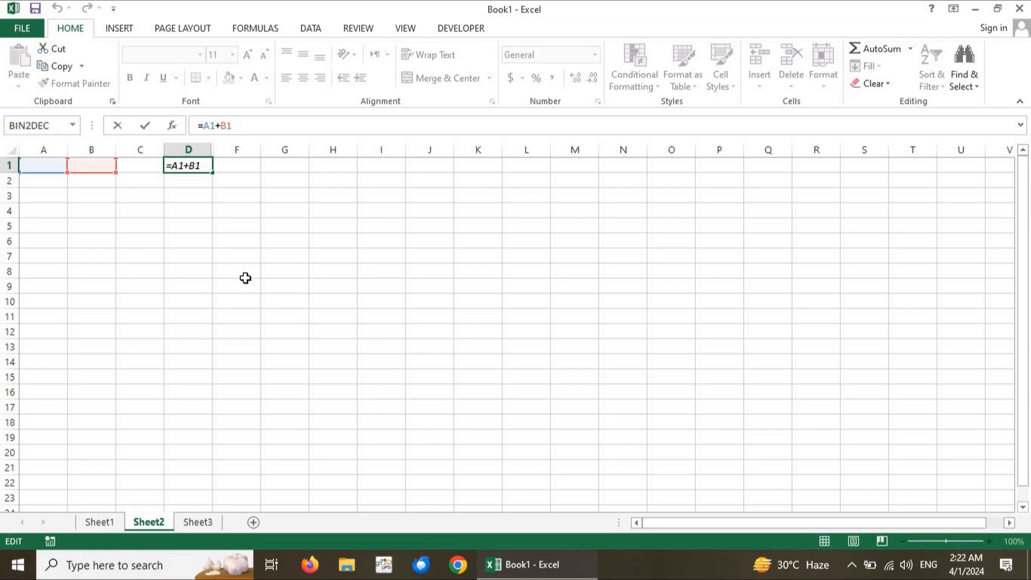
Fill the addition formula in cell D1 of Sheet1 down to cell D14
click(108, 520)
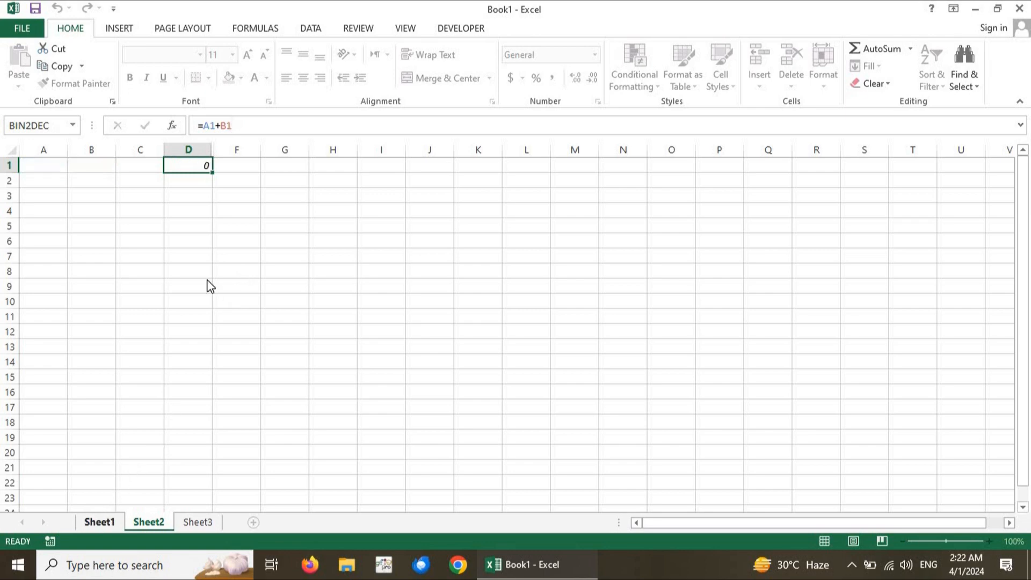
click(196, 249)
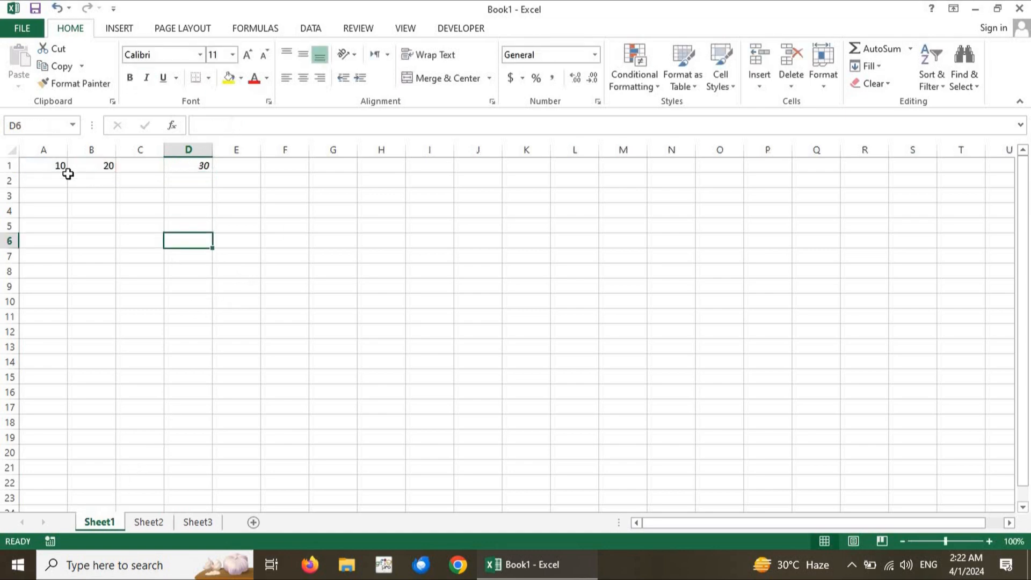
click(196, 168)
drag(213, 172, 202, 376)
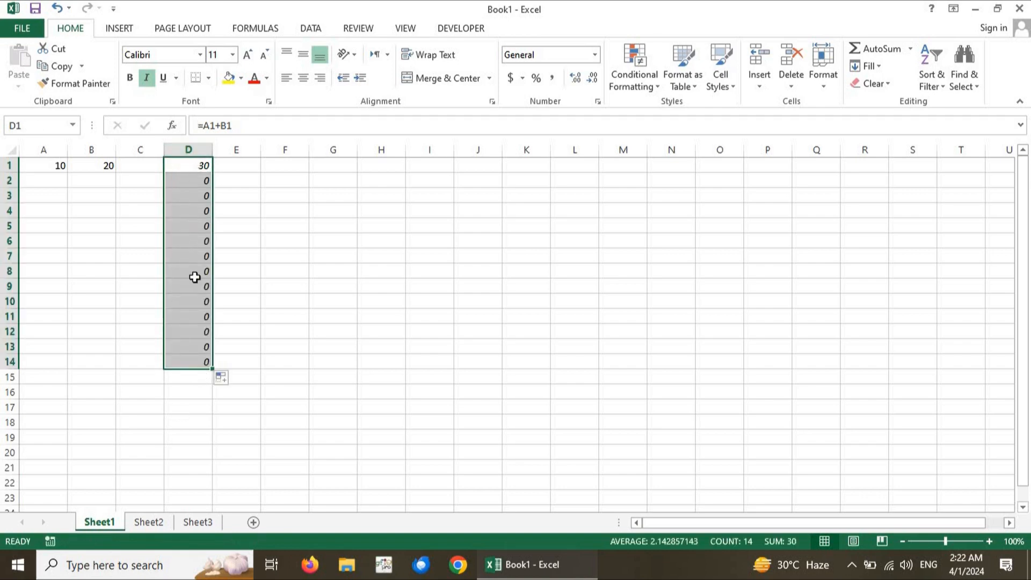
Examine how the cell references change in the filled formulas of column D, comparing D1 with the cells below it
click(195, 277)
click(197, 179)
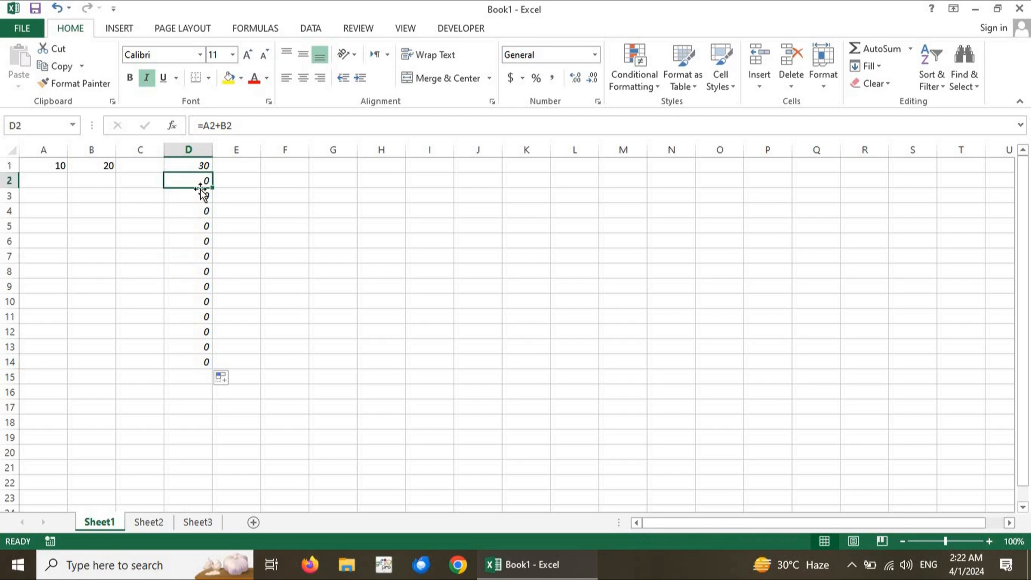
click(200, 164)
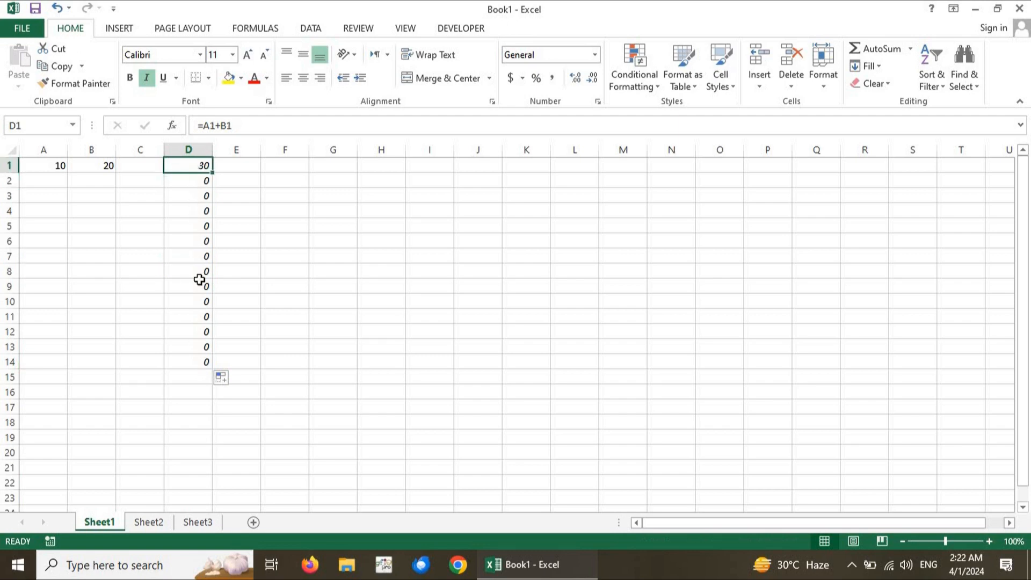
drag(188, 210, 194, 169)
click(195, 166)
click(239, 127)
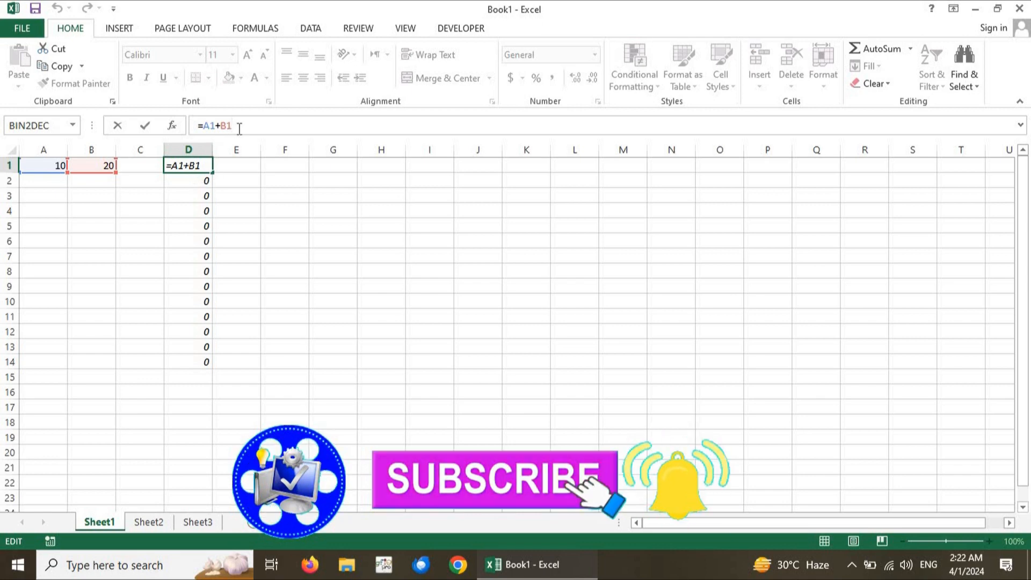
key(Return)
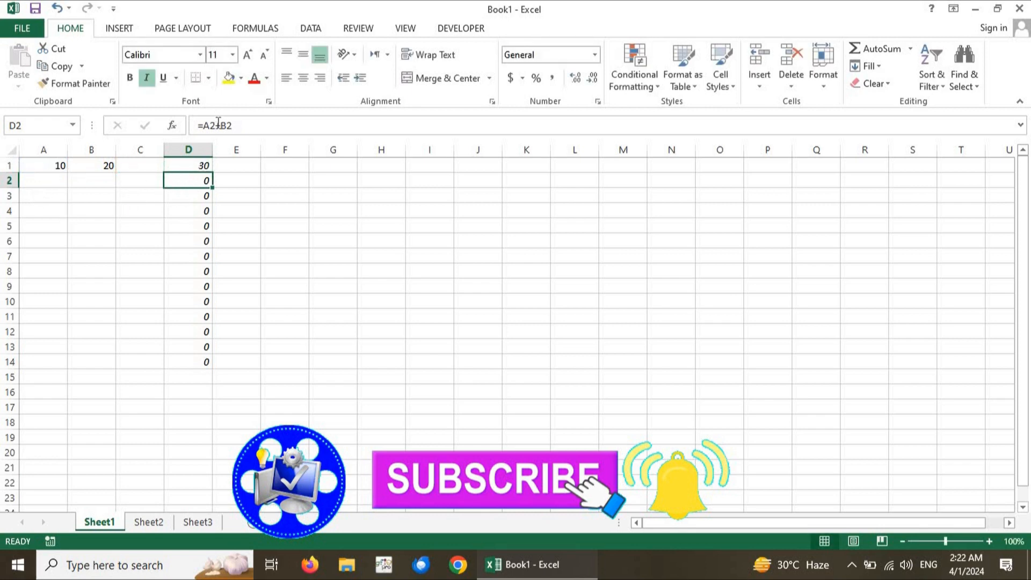
click(193, 195)
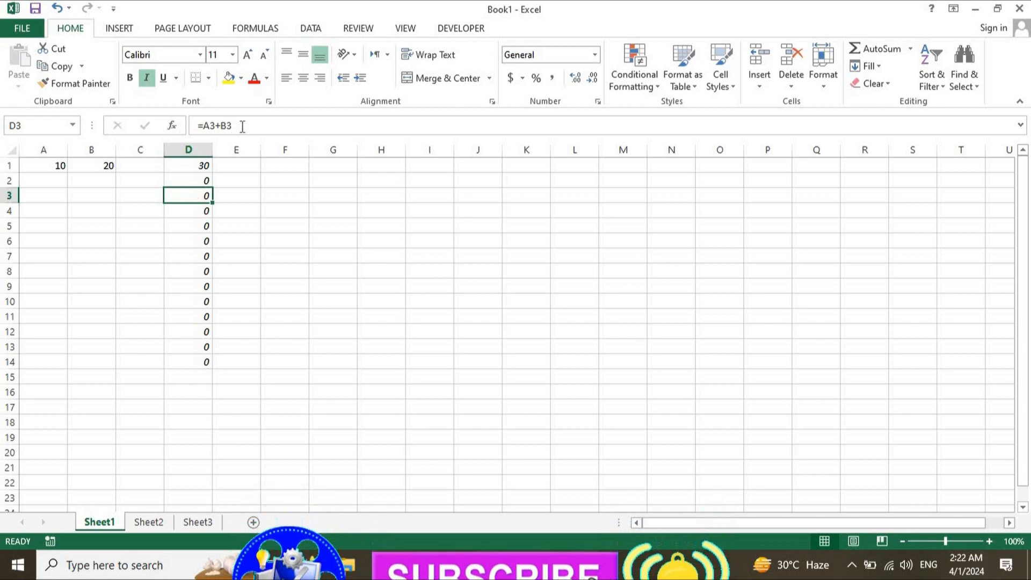
key(alt)
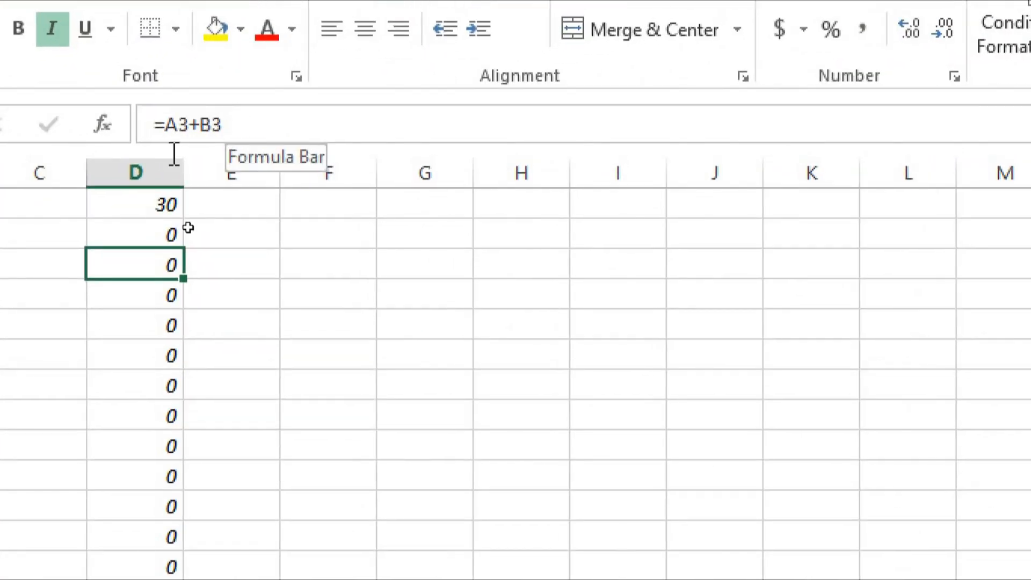
click(159, 306)
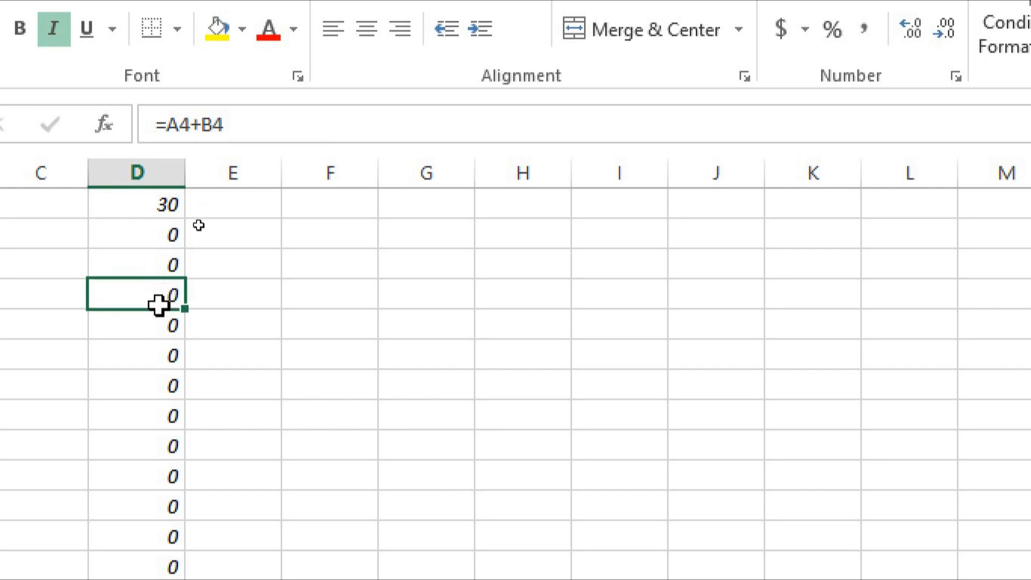
click(159, 347)
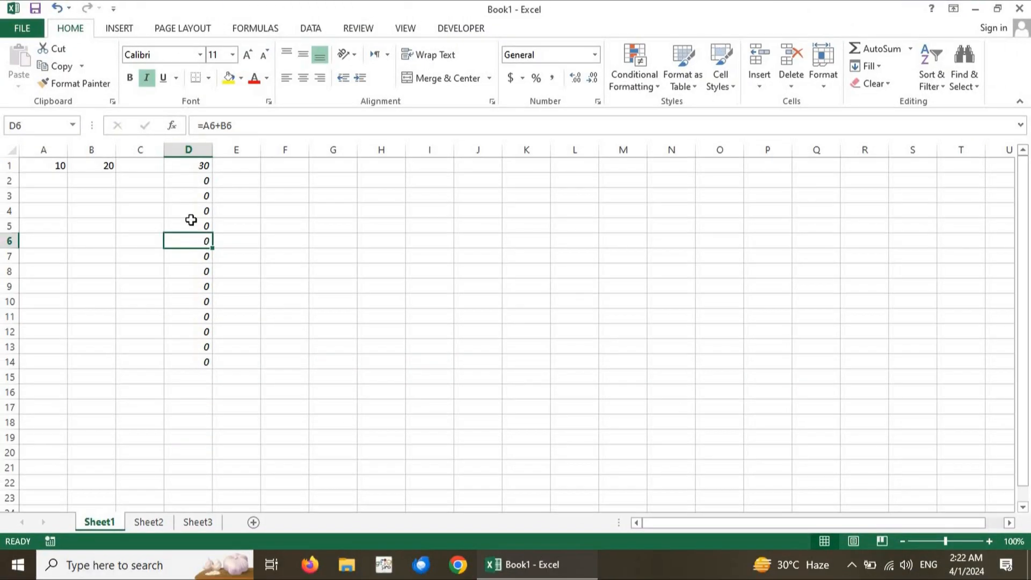
click(192, 192)
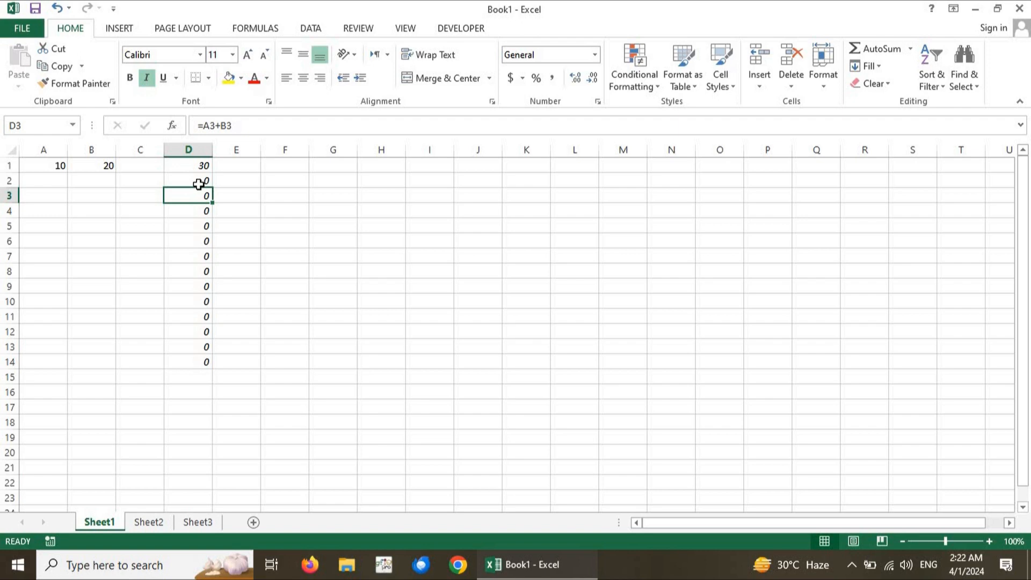
Undo the formula fill below cell D1 in column D
key(ctrl+z)
key(ctrl+z)
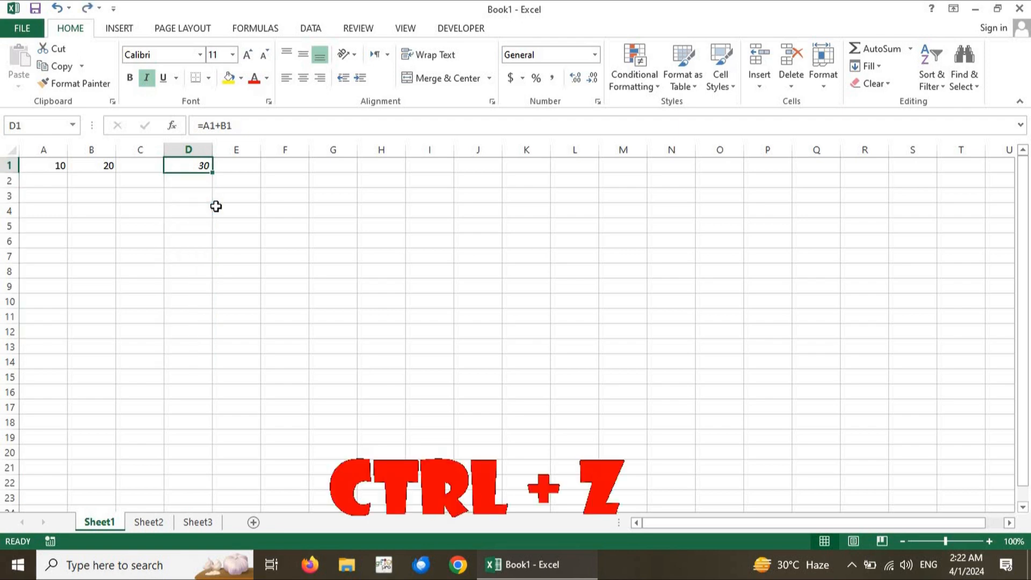
click(224, 210)
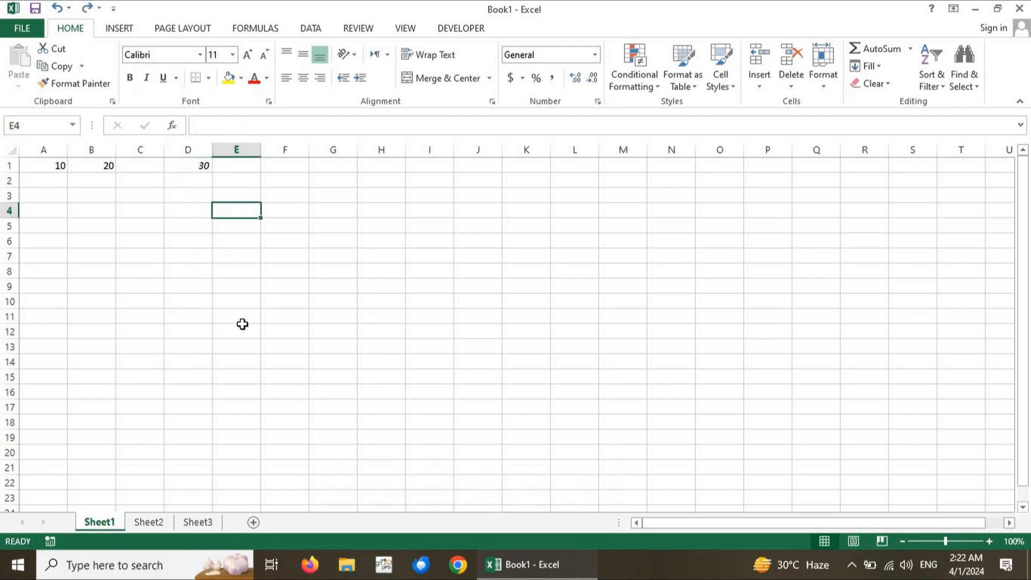
Change the formula in cell D1 to absolute references, =$A$1+$B$1
click(203, 168)
key(ctrl+i)
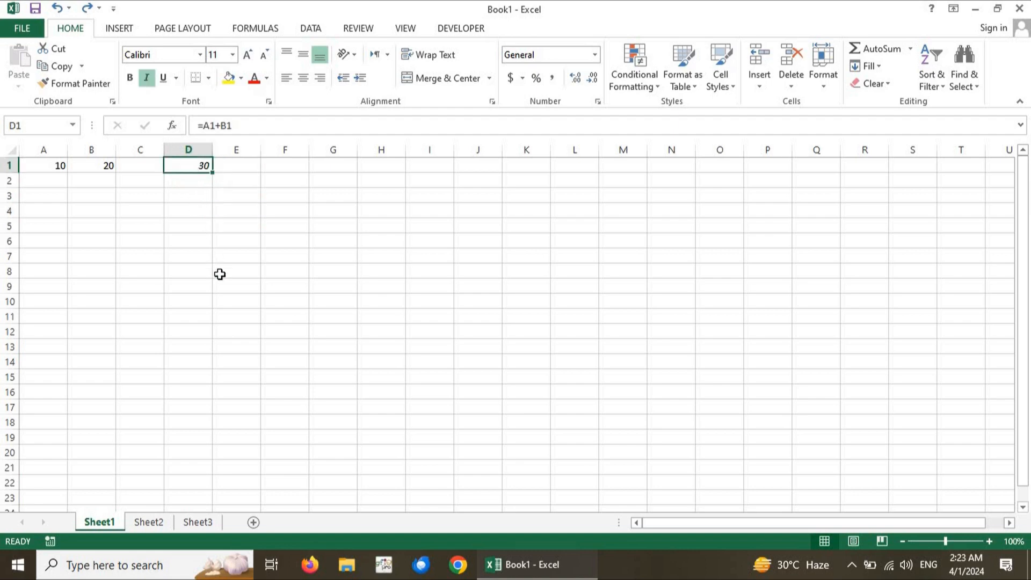
click(204, 126)
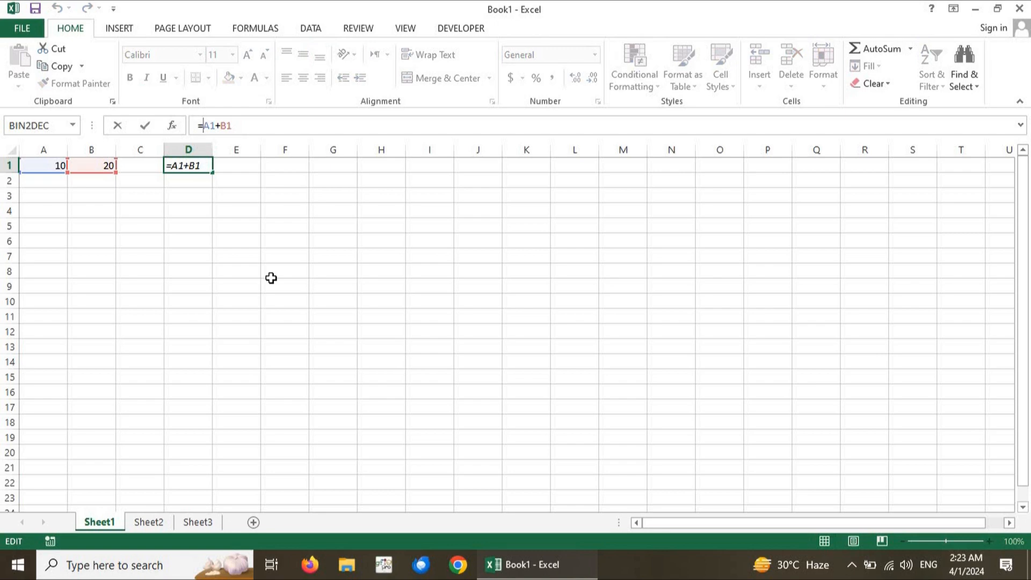
text($A)
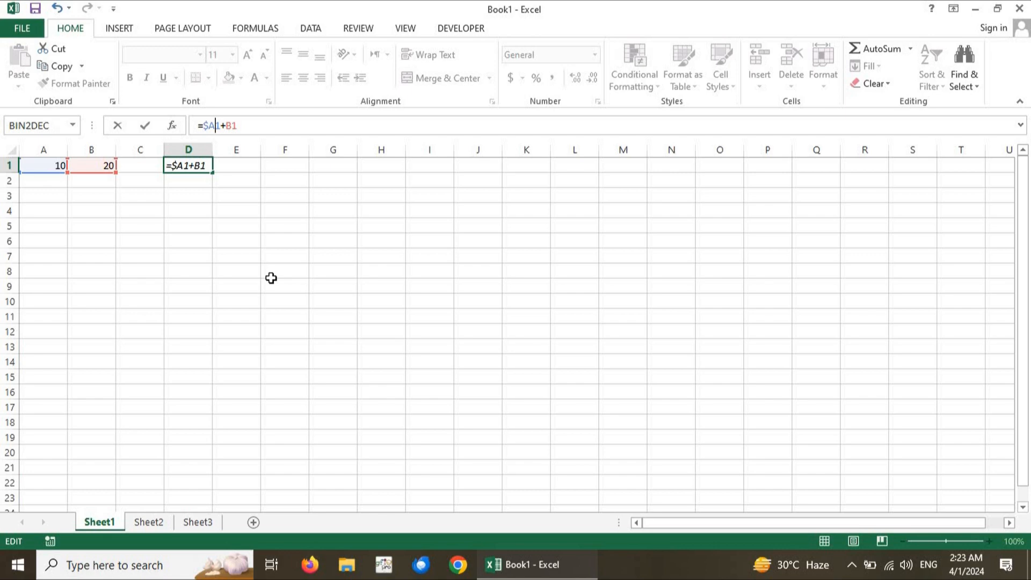
text($1+$)
key(Right)
text($)
key(Return)
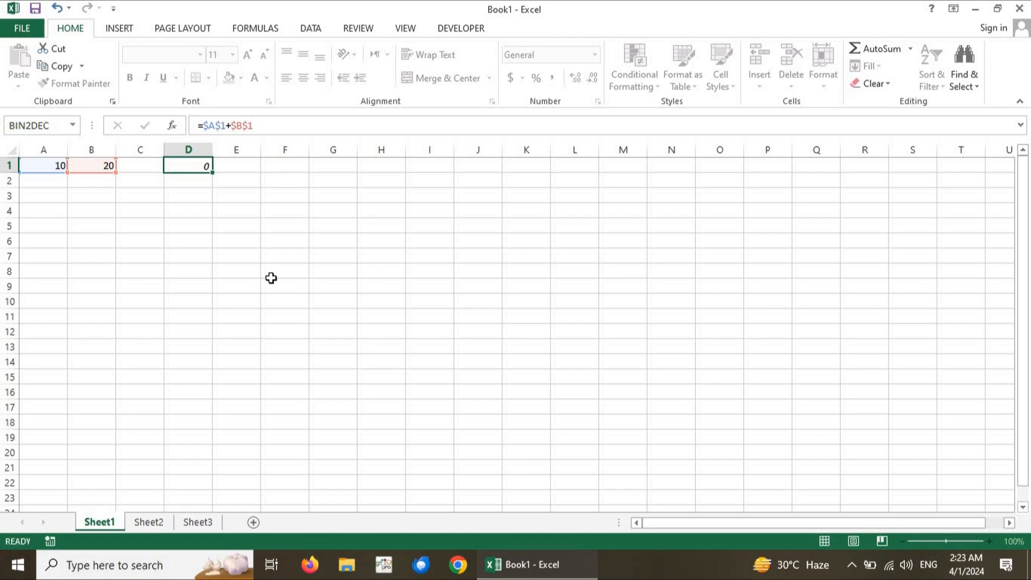
Fill the absolute-reference formula in cell D1 down to cell D13
click(198, 166)
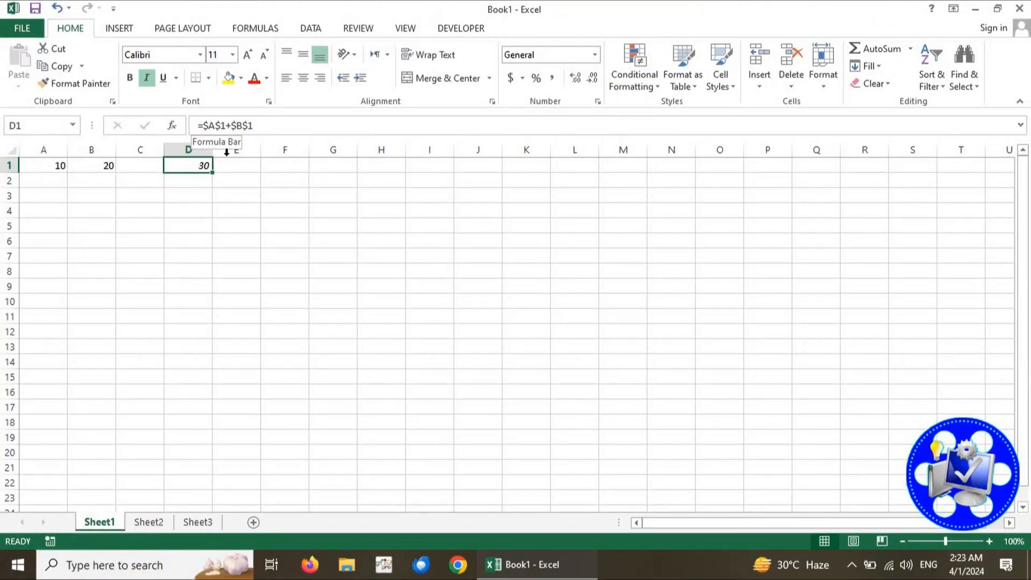
click(192, 176)
click(199, 165)
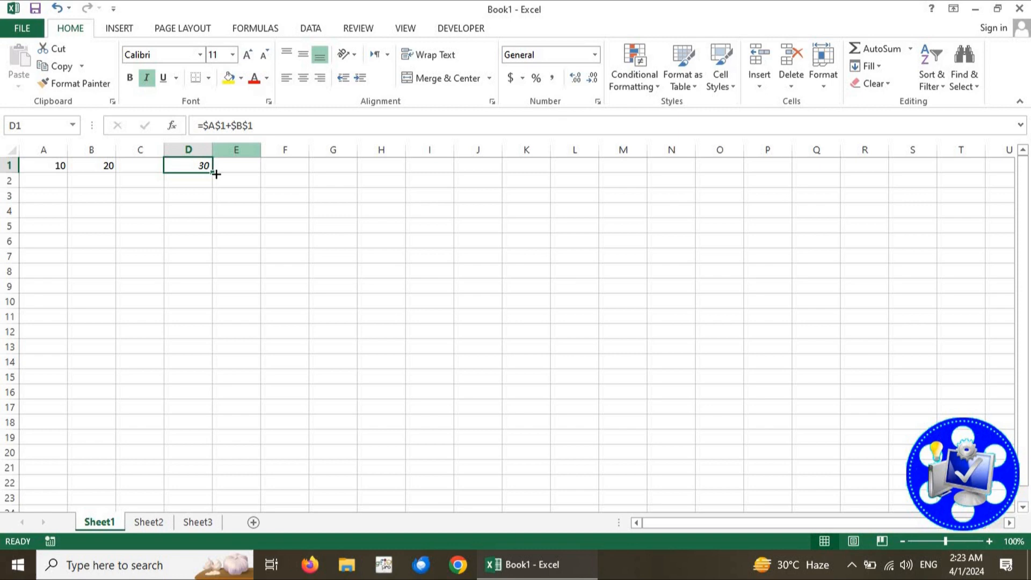
drag(212, 175, 193, 359)
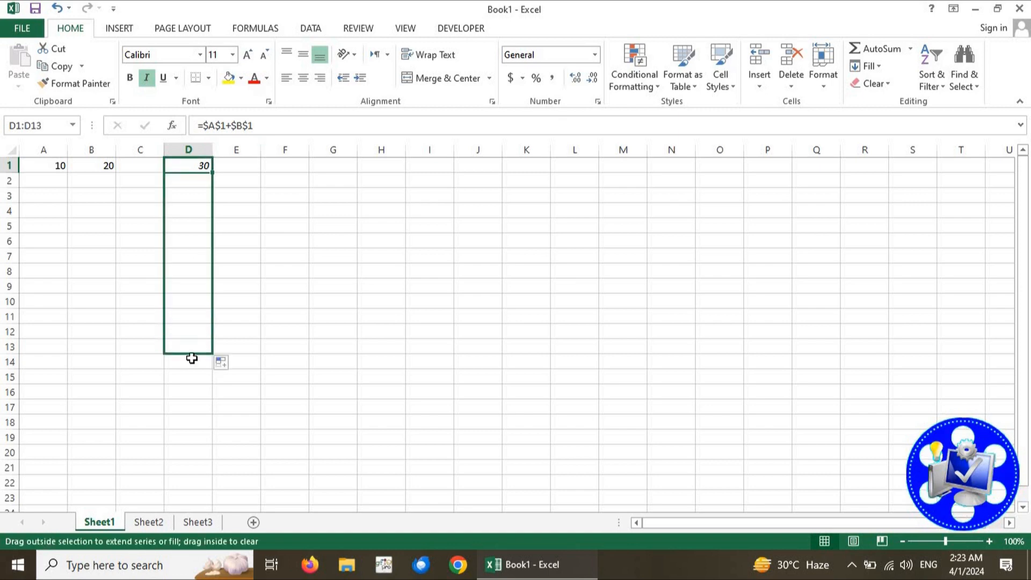
Check the cell references in several of the filled formulas between D2 and D8
click(176, 195)
click(193, 180)
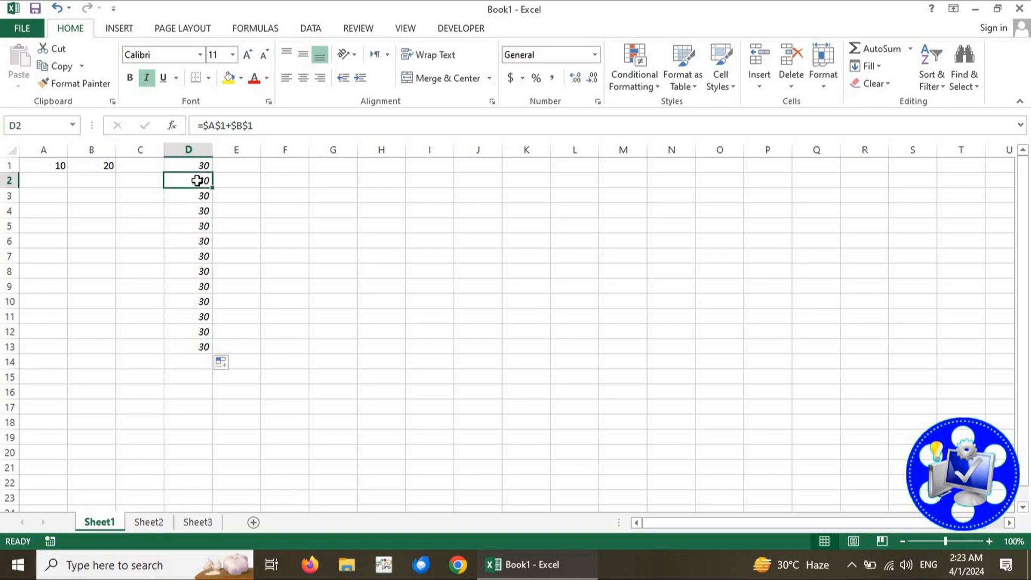
click(198, 208)
click(204, 271)
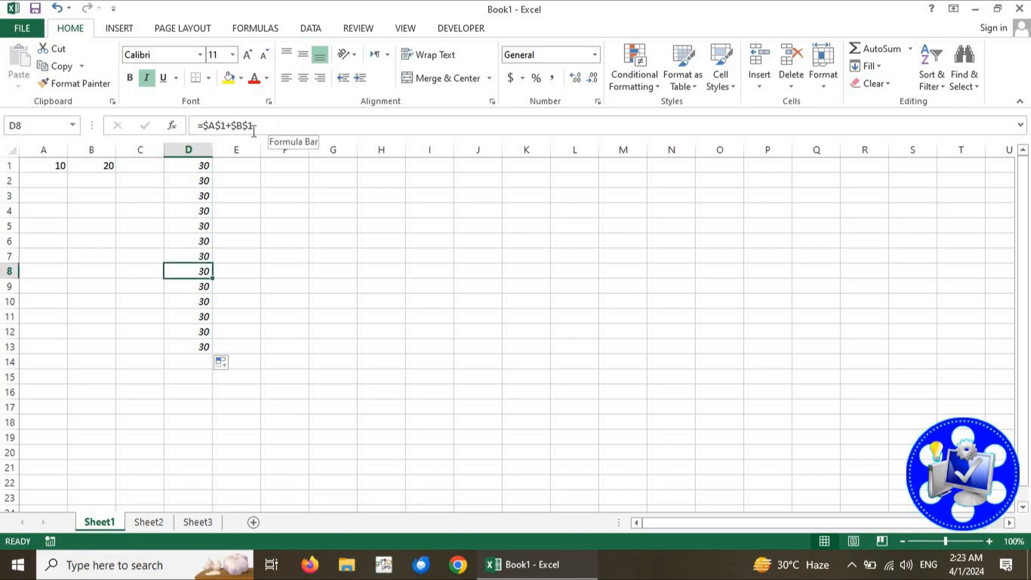
click(202, 239)
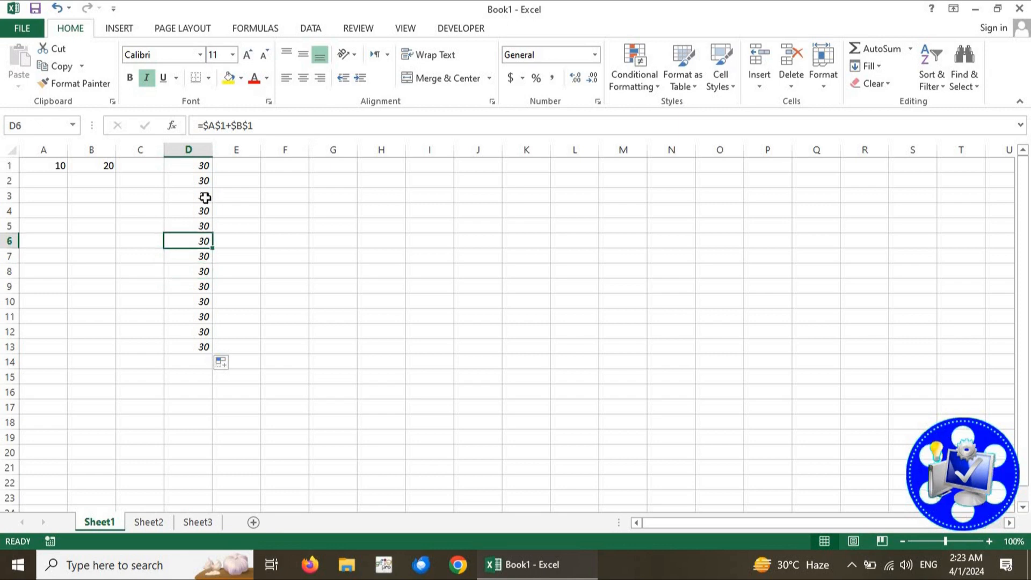
click(195, 208)
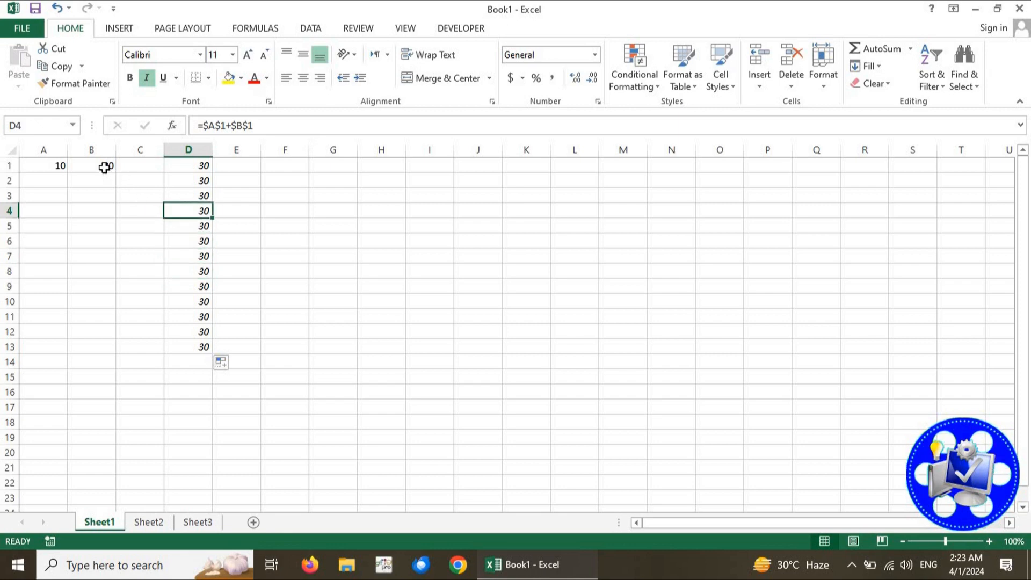
Change the value in cell B1 to 40
click(104, 167)
text(40)
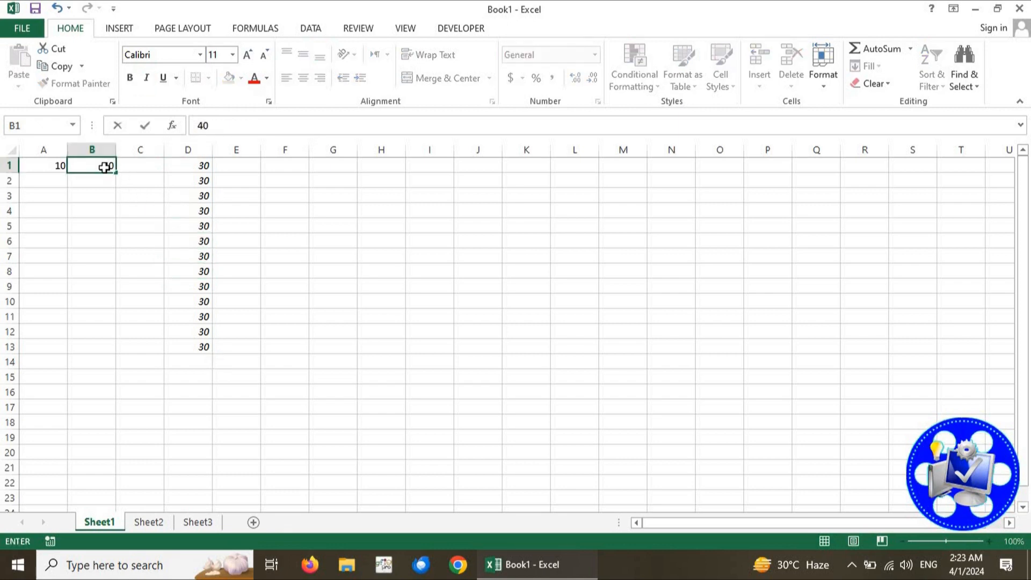
key(Return)
Examine the filled results in column D against columns A and B in rows 3 and 8, and review the formula in D1
click(179, 229)
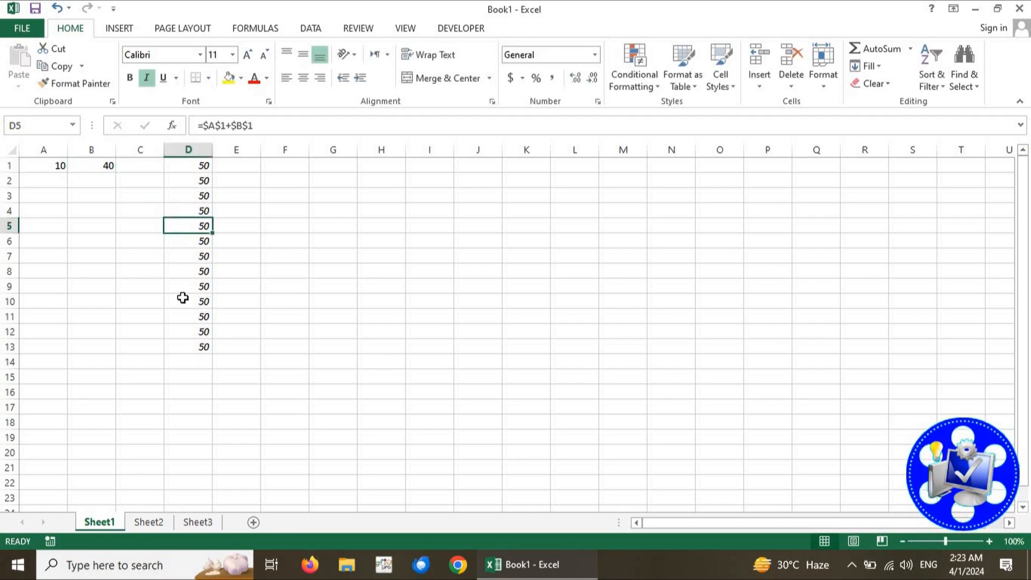
click(193, 195)
drag(35, 199, 92, 200)
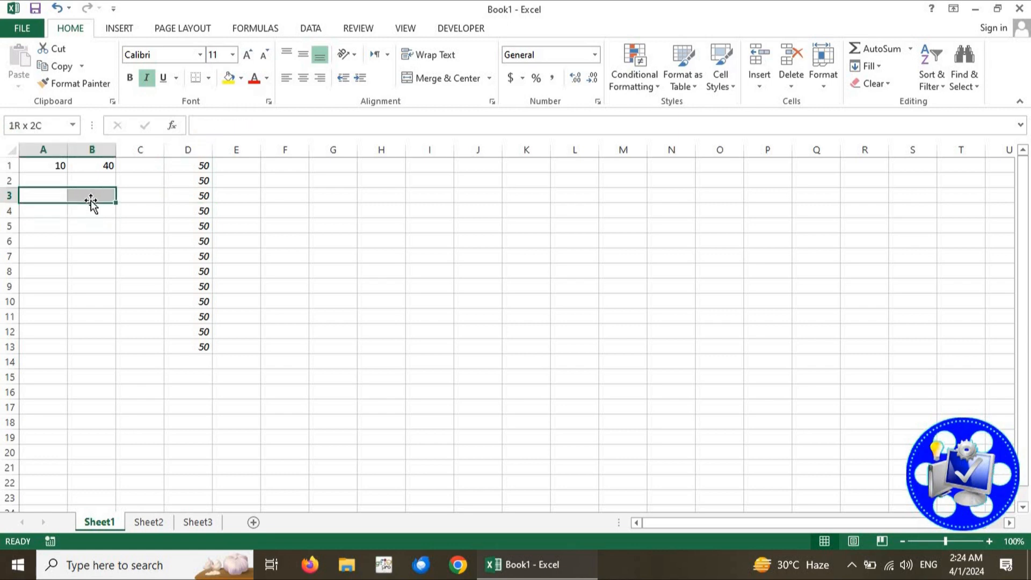
click(189, 272)
drag(45, 266, 92, 269)
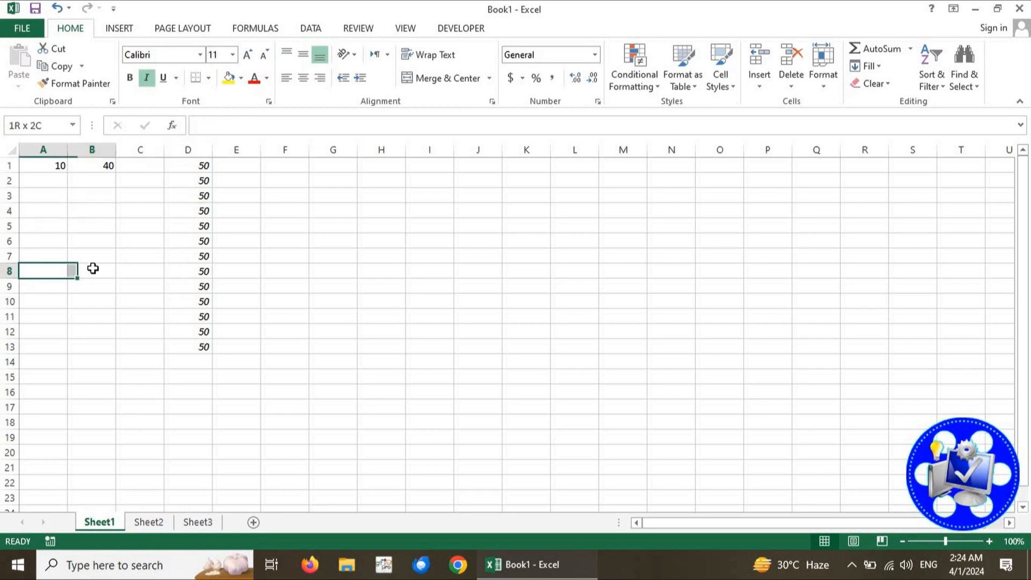
click(158, 286)
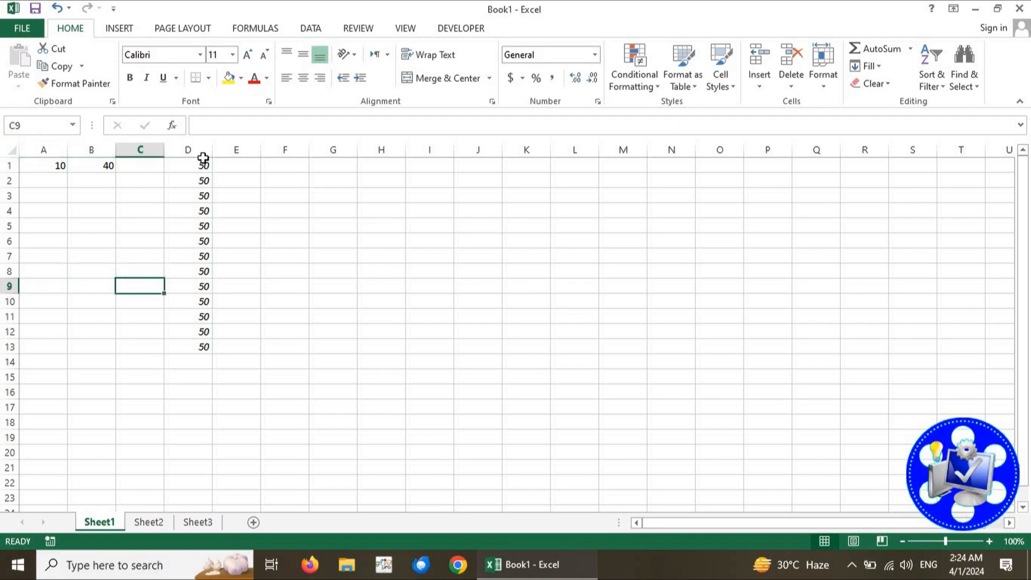
click(202, 167)
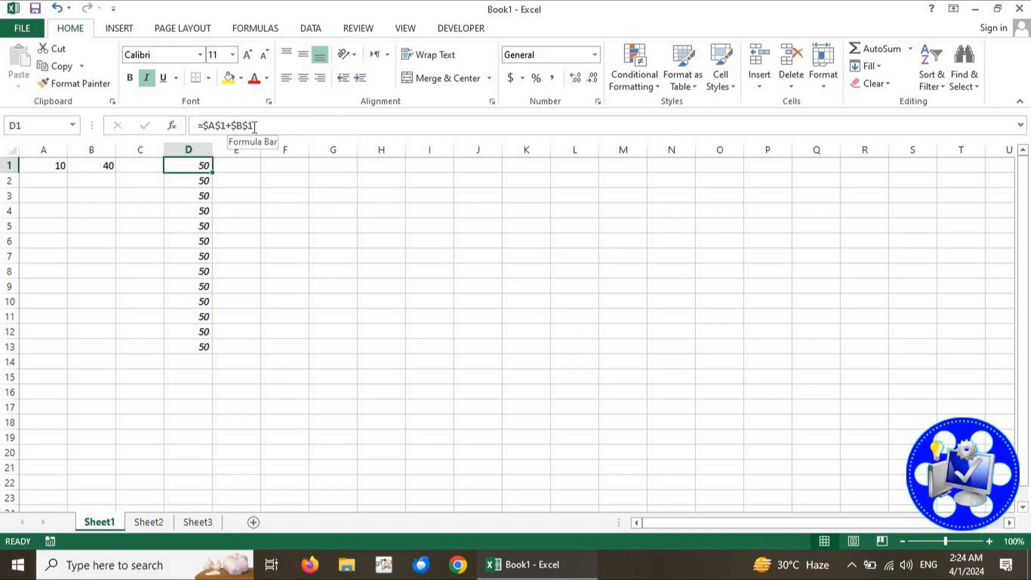
click(276, 122)
click(245, 277)
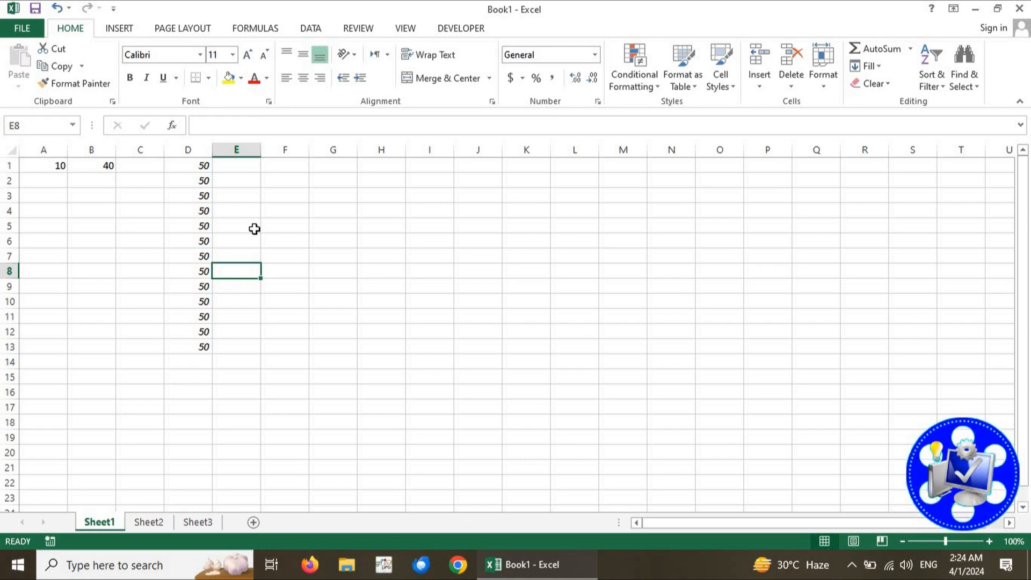
Copy the absolute-reference formula from cell D1 of Sheet1 into cell D1 of Sheet2
click(195, 167)
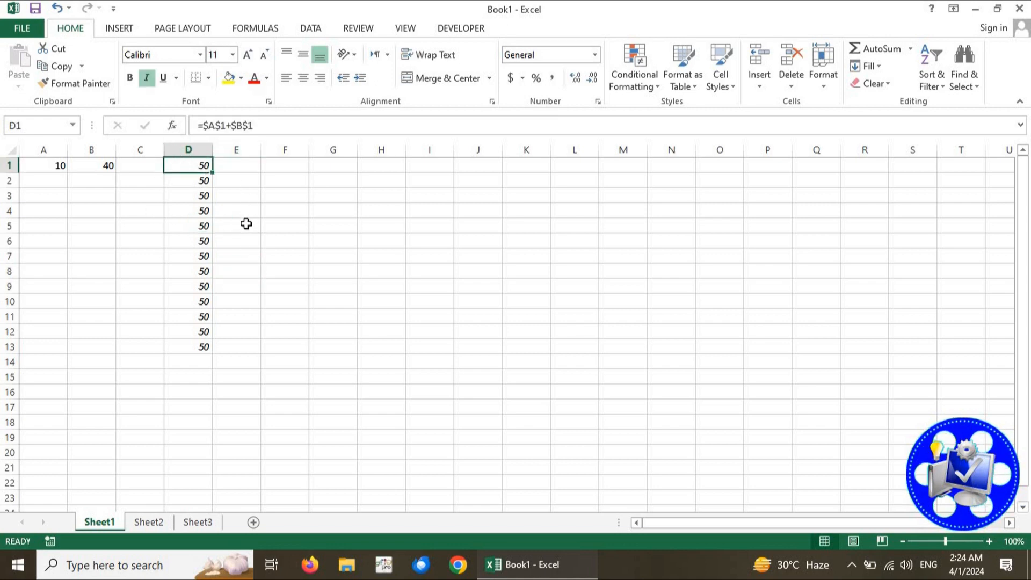
key(ctrl+c)
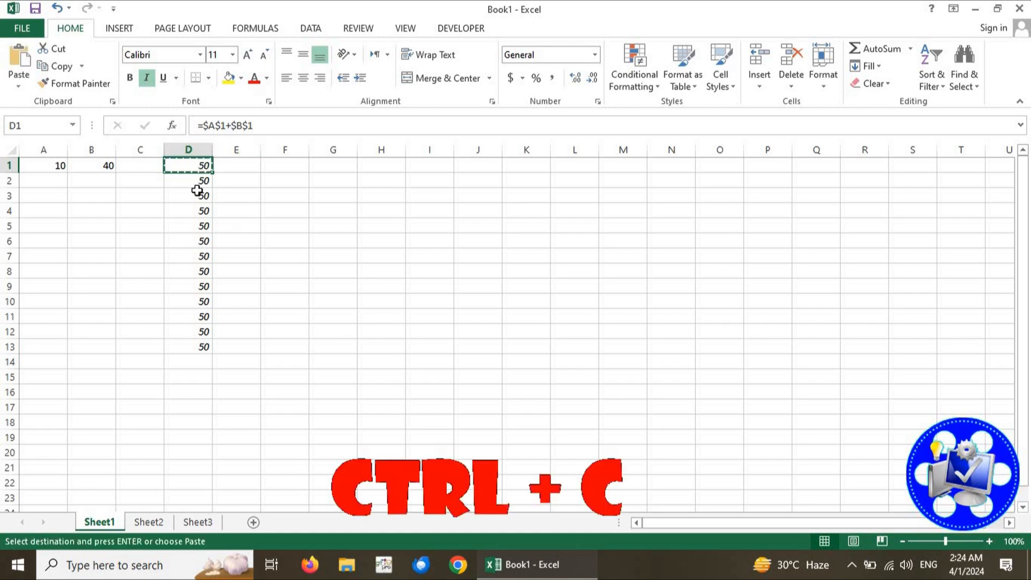
click(153, 520)
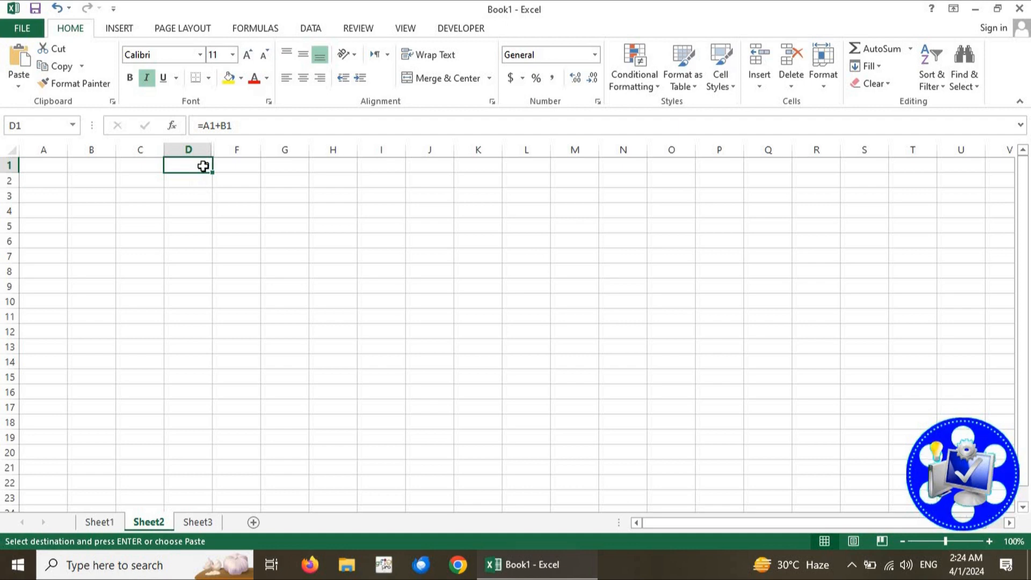
key(ctrl+v)
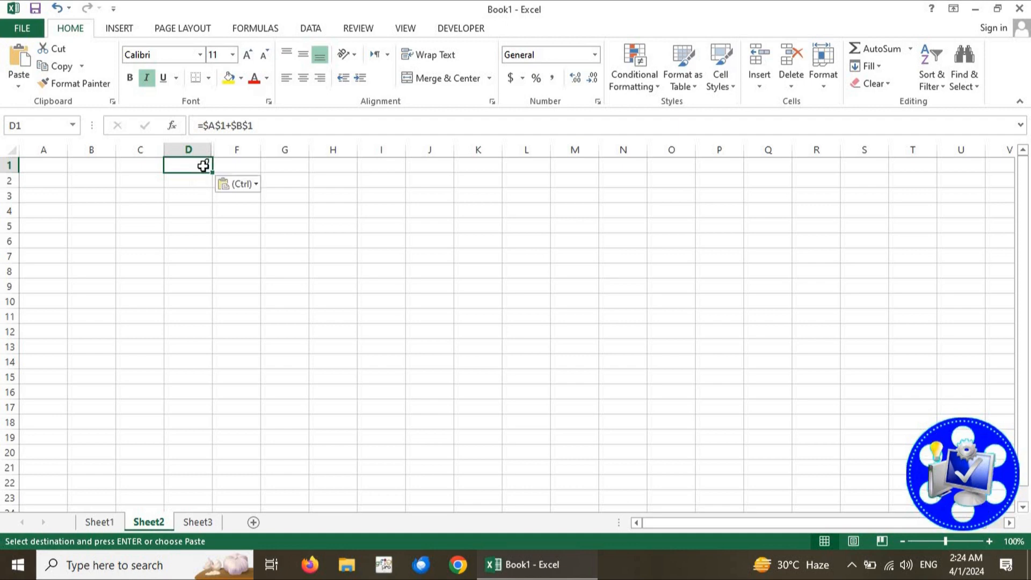
key(Escape)
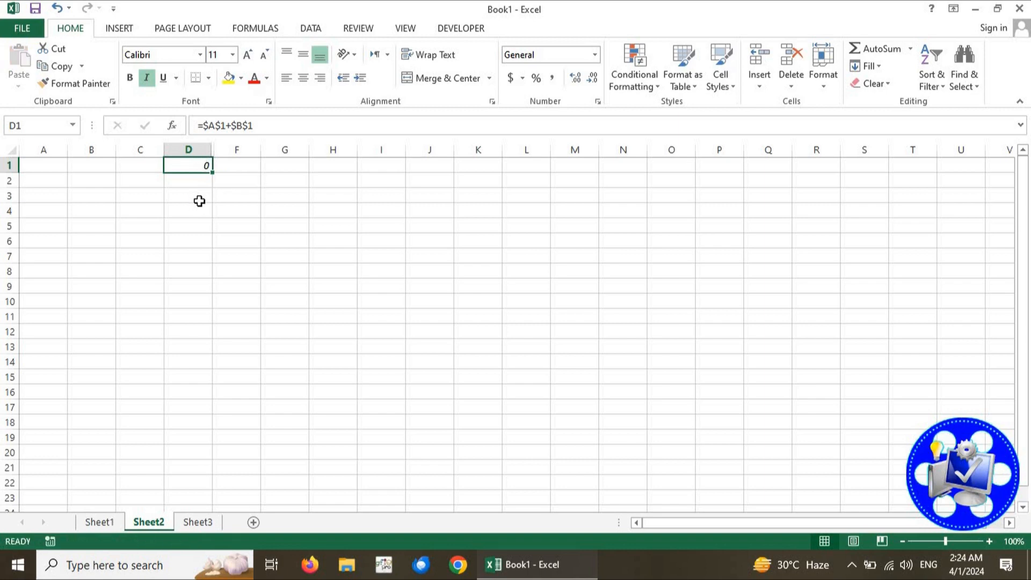
key(Return)
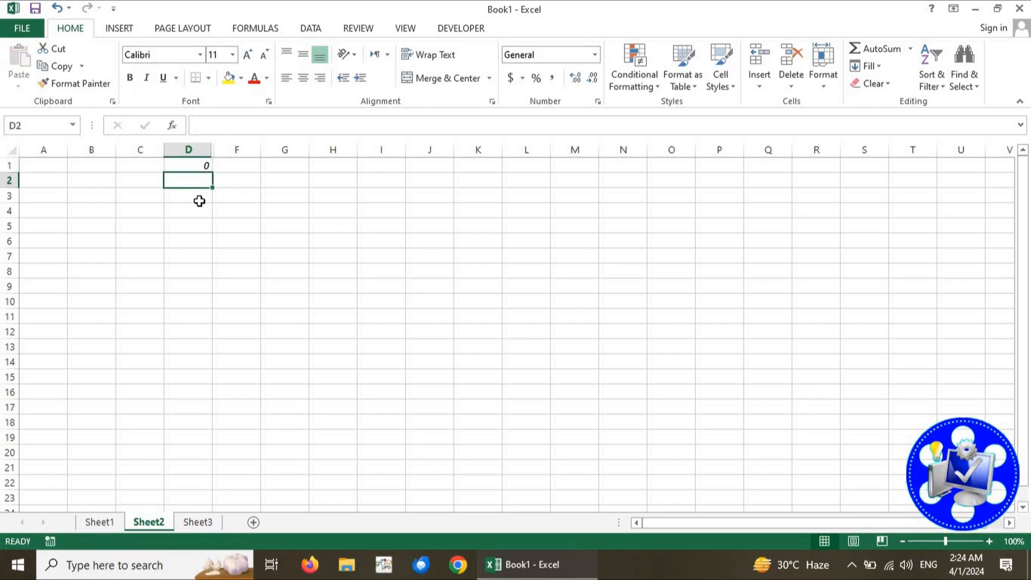
Compare the pasted formula and result in Sheet2's cell D1 with those in Sheet1's cell D1
click(204, 163)
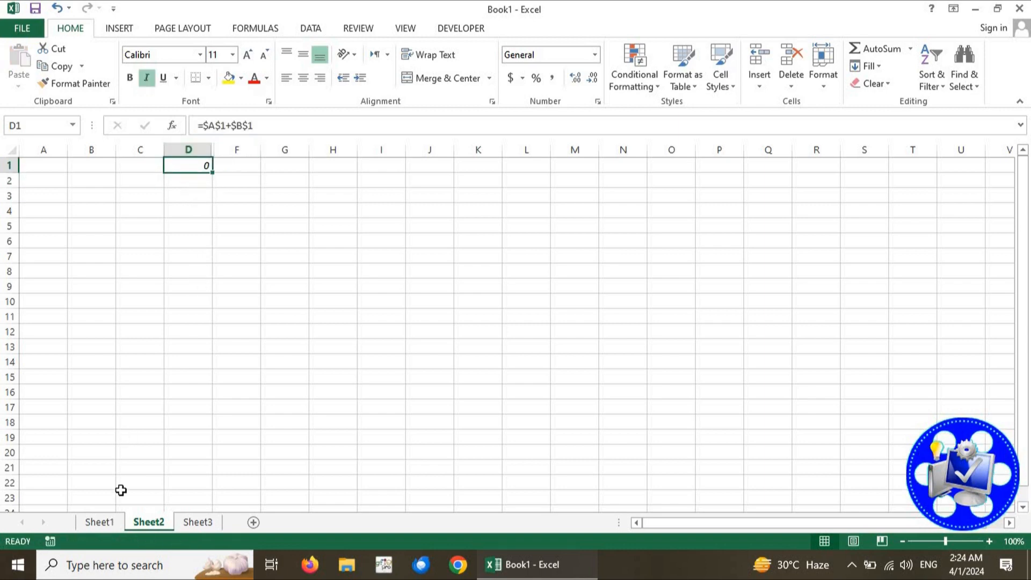
click(102, 522)
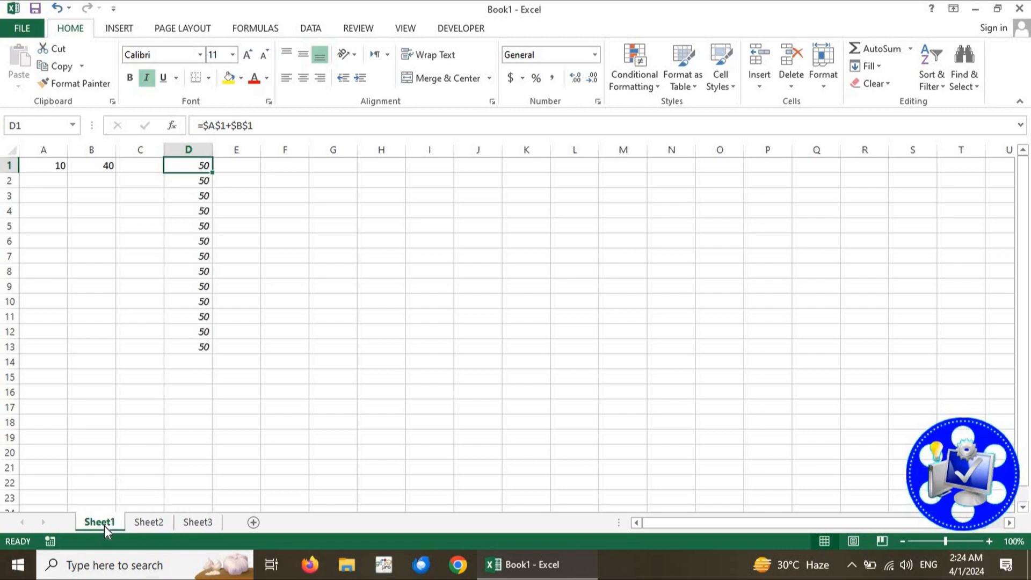
click(156, 523)
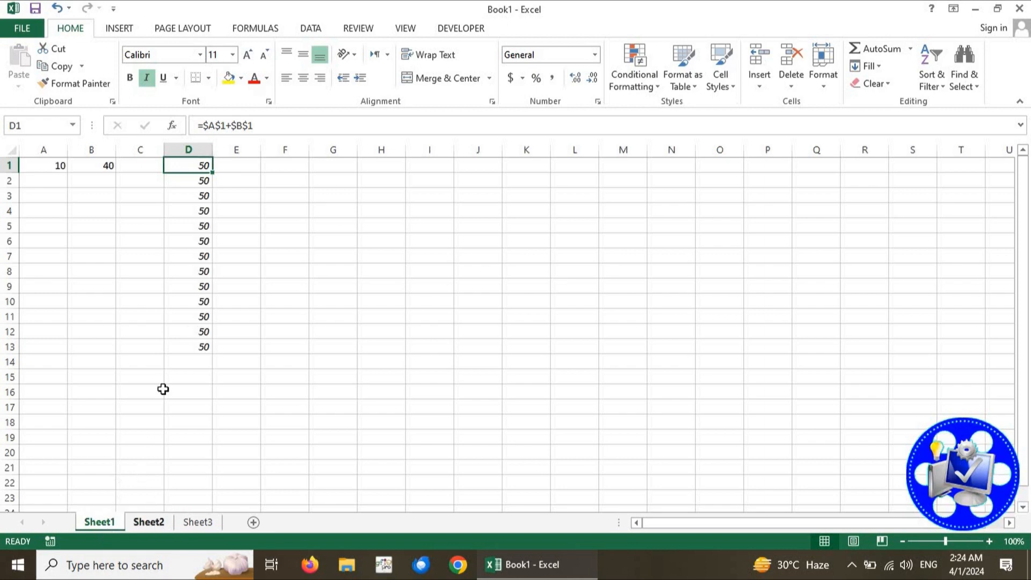
click(194, 204)
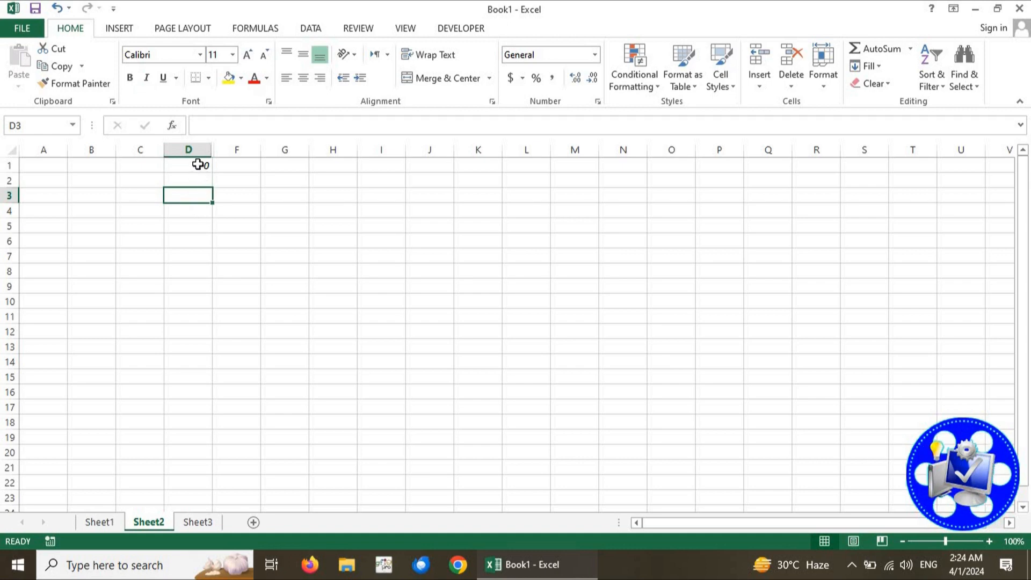
click(198, 164)
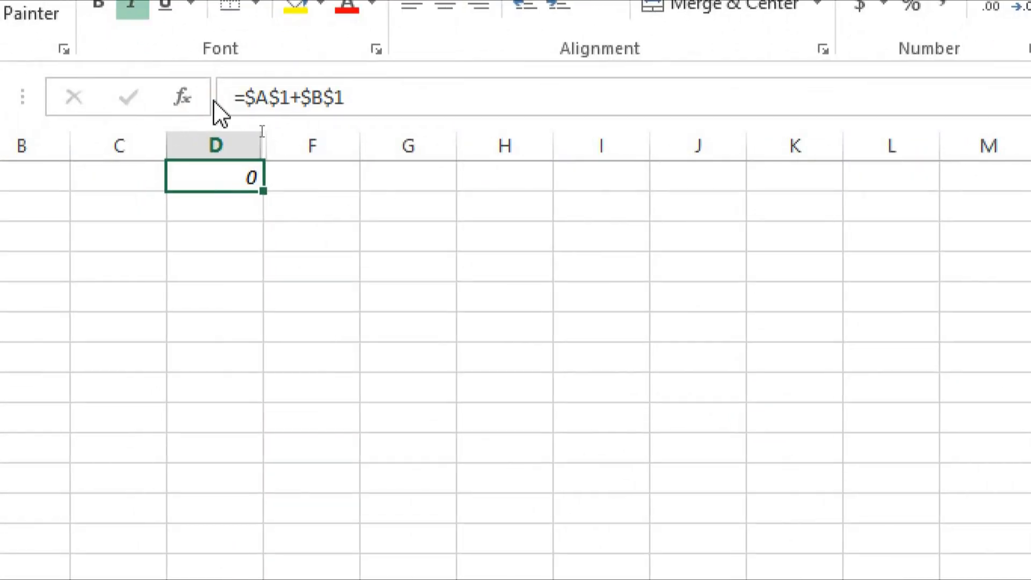
click(362, 102)
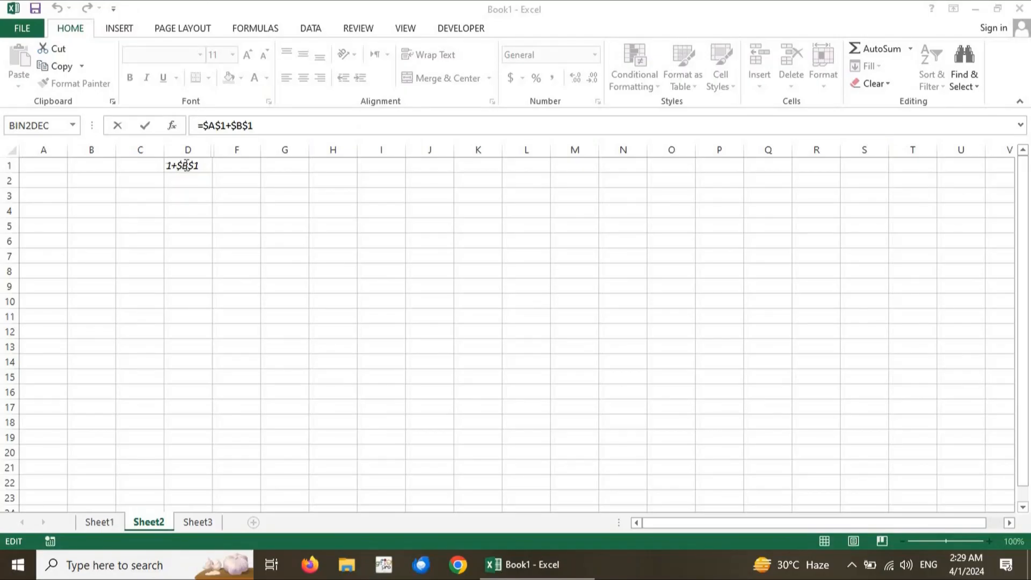
click(221, 181)
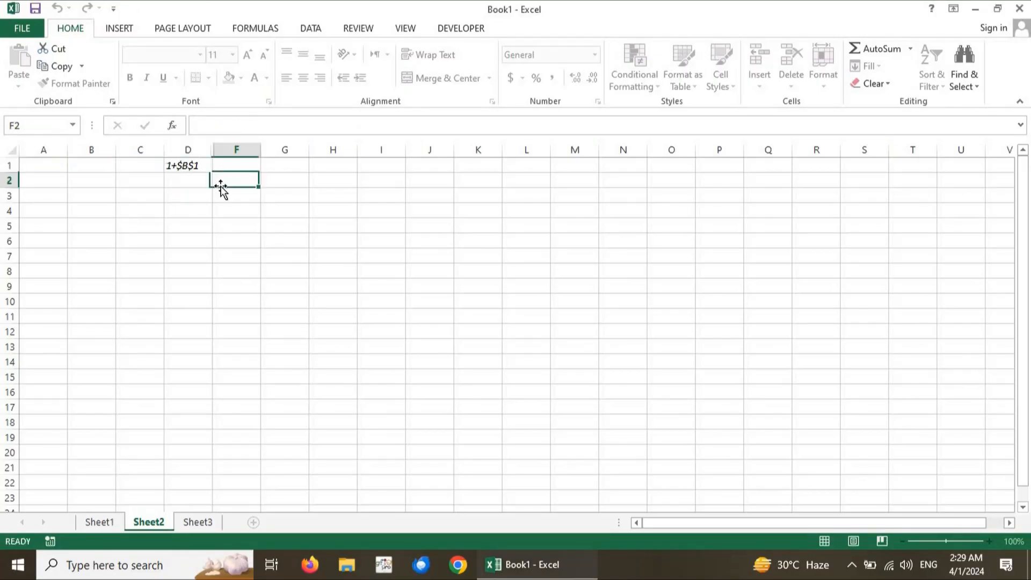
click(192, 164)
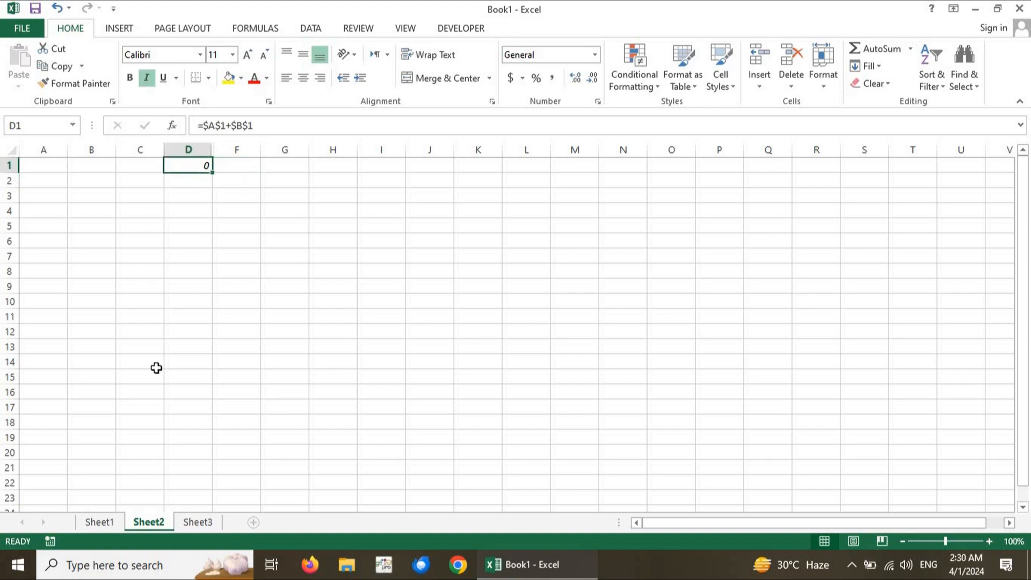
Change the formula in Sheet1's cell D1 to =Sheet1!$A$1+Sheet1!$B$1 and fill it down to D14
click(100, 522)
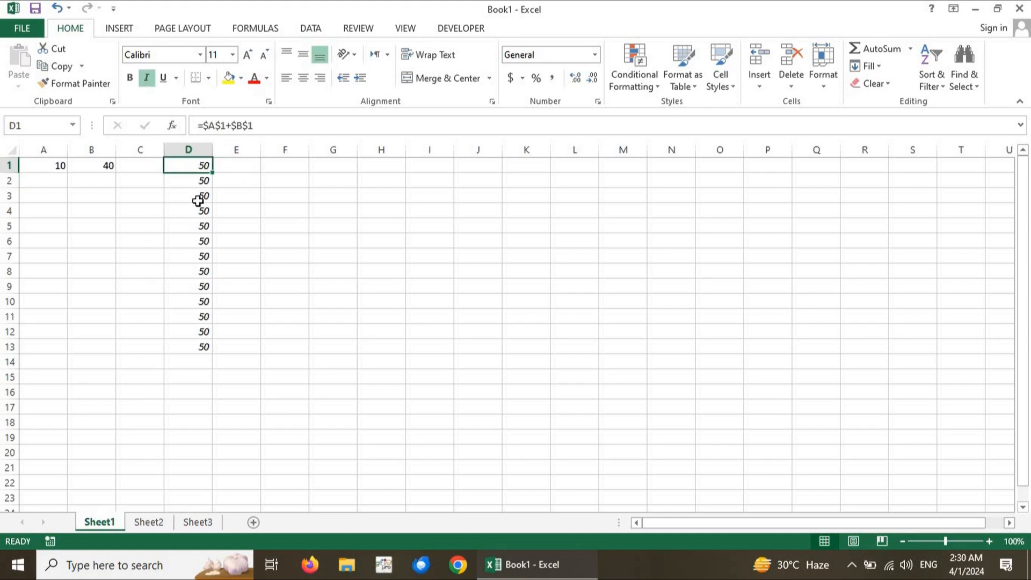
click(206, 125)
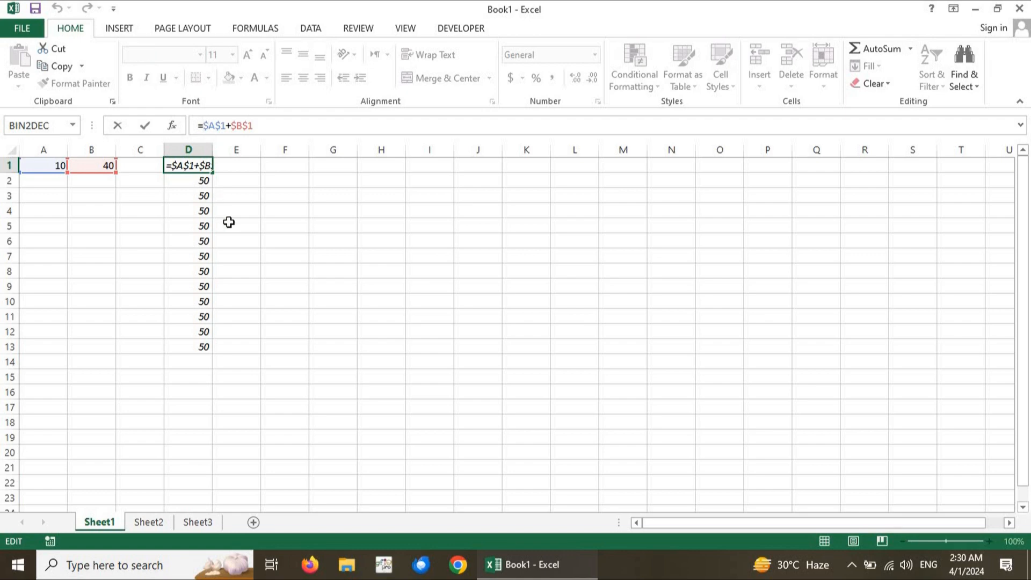
text(sheet)
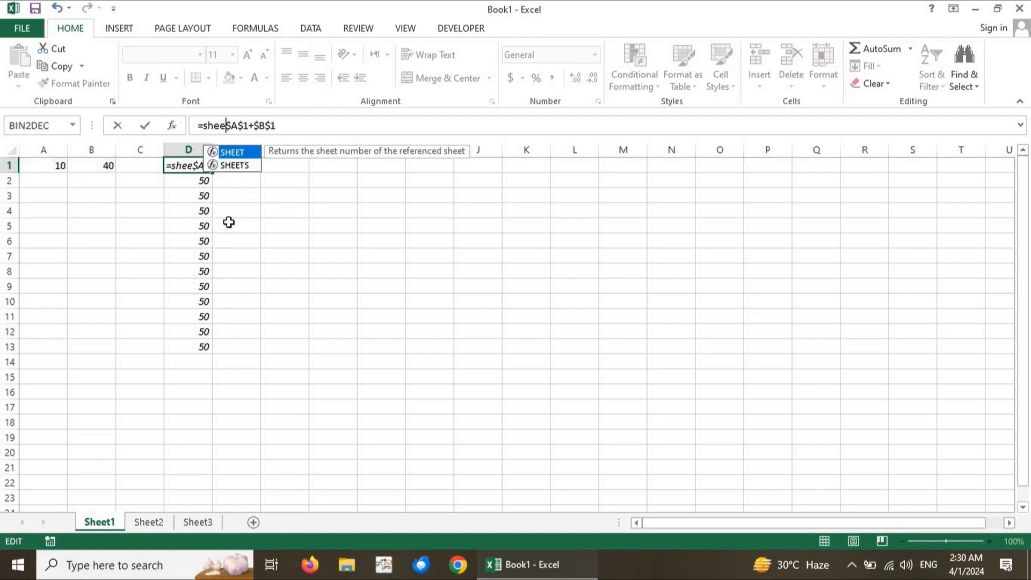
text(1)
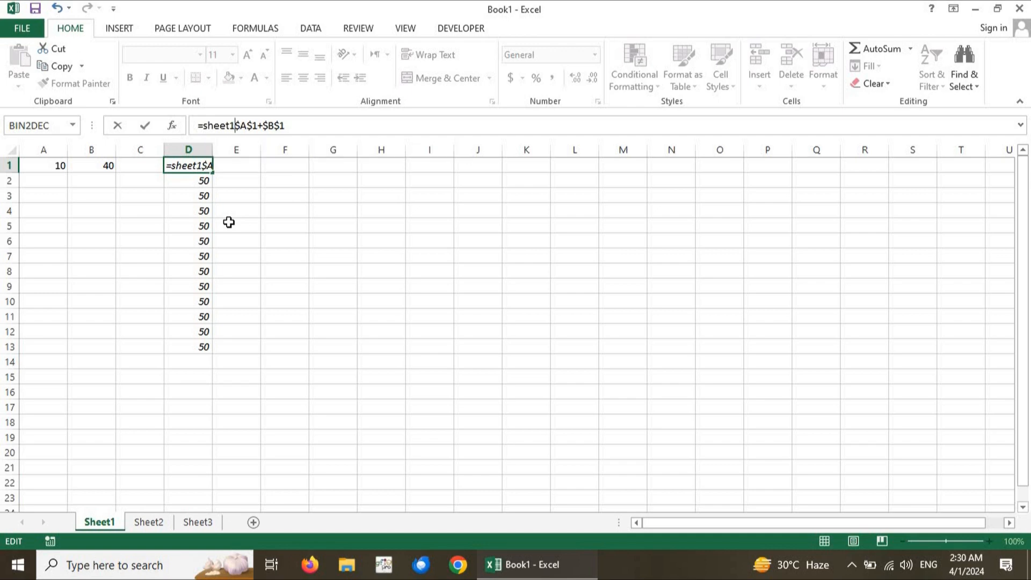
text(!)
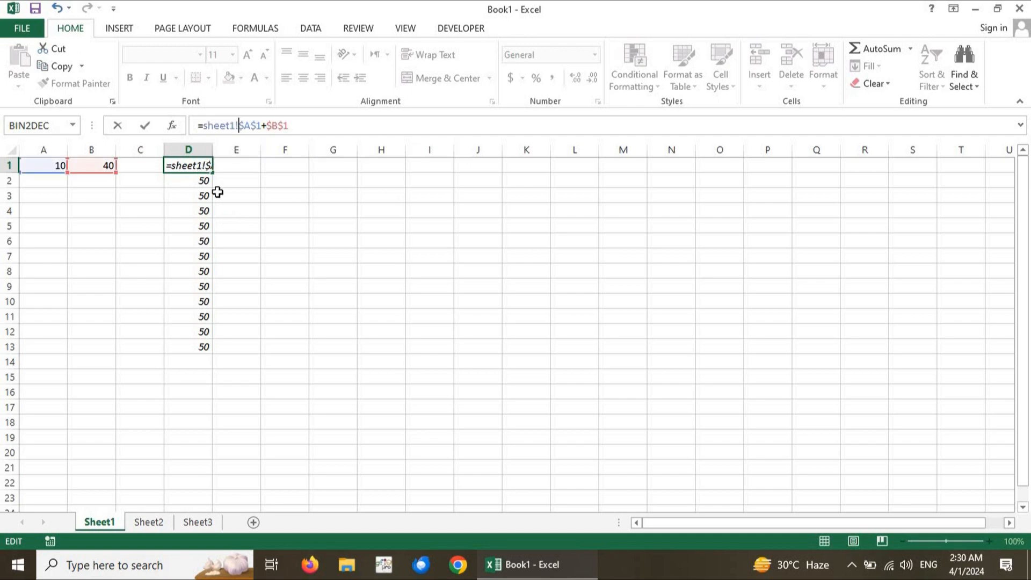
click(263, 125)
text(sheet1!$A$)
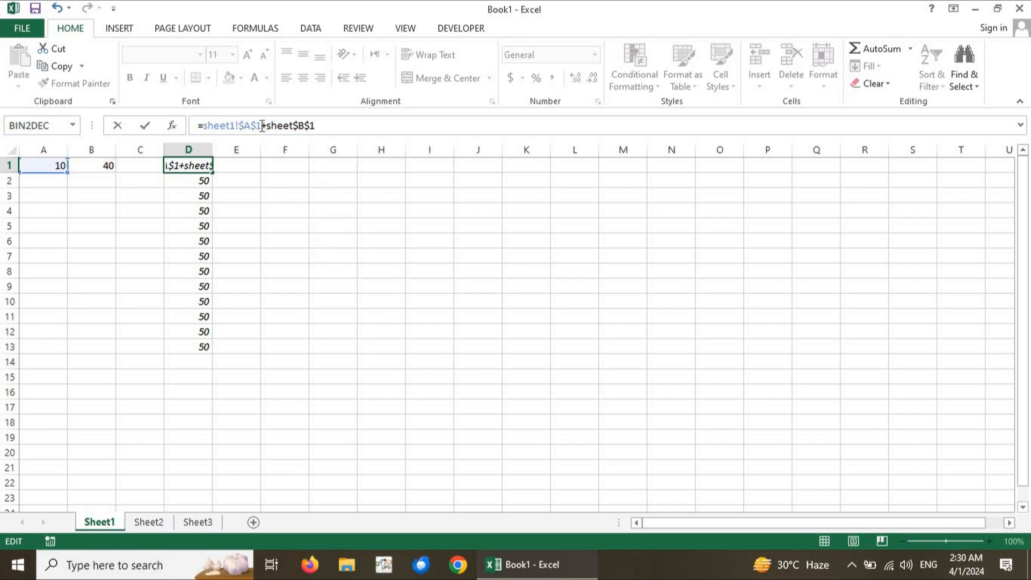
text(1!)
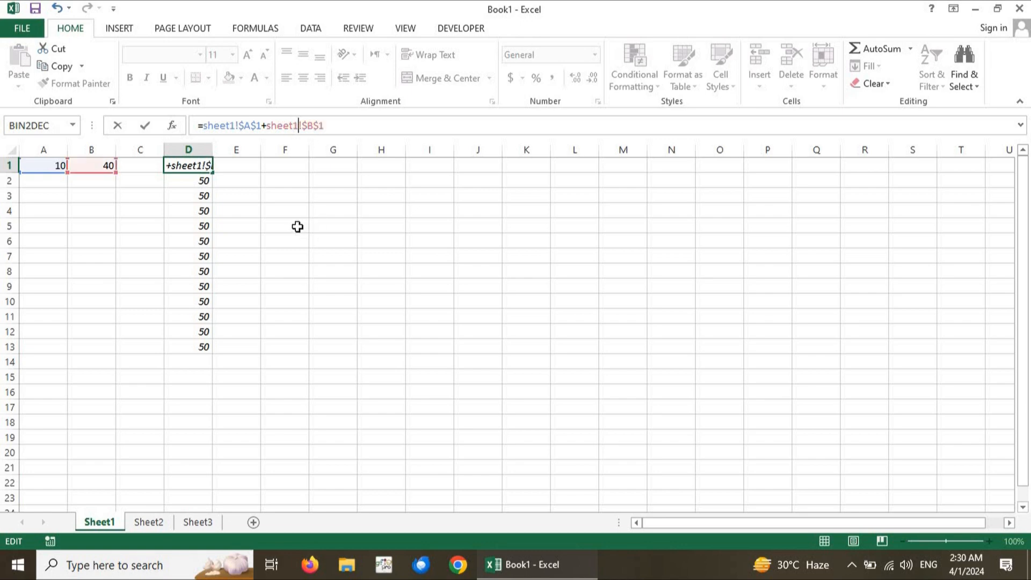
key(Return)
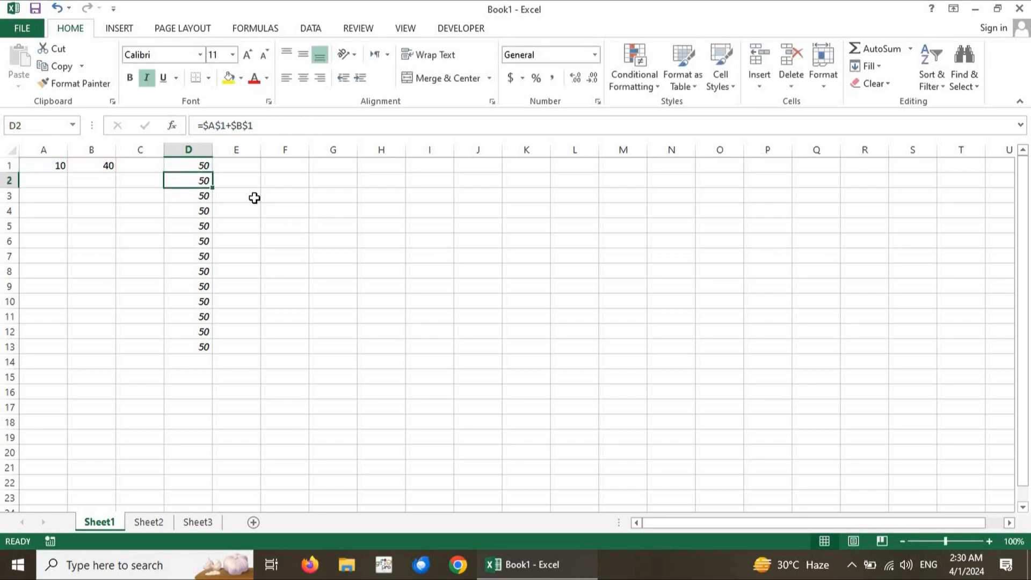
click(194, 165)
drag(212, 174, 203, 362)
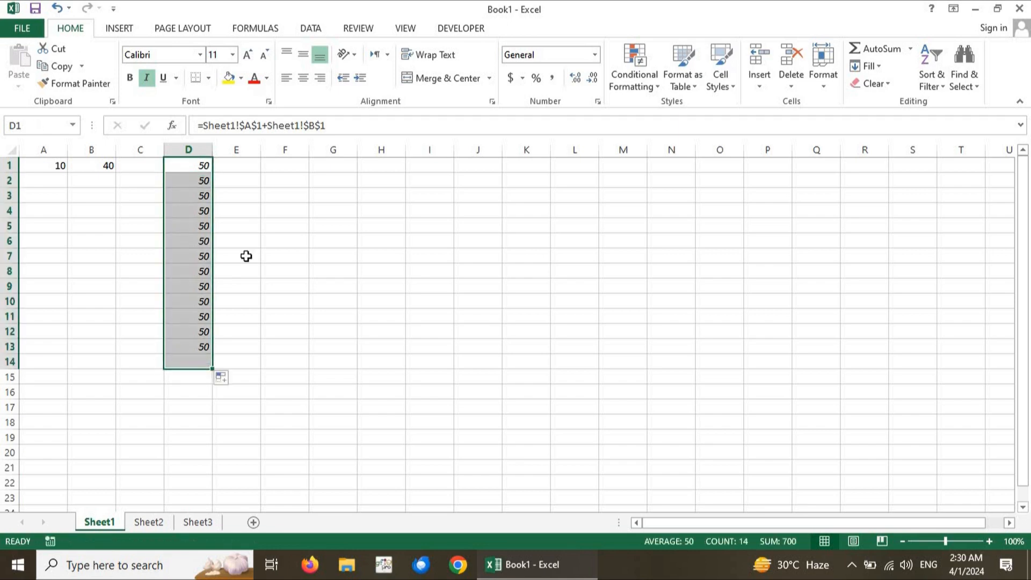
Copy the sheet-qualified formula from Sheet1's cell D1 into cell D1 of Sheet2, replacing its existing formula
click(196, 169)
key(ctrl+c)
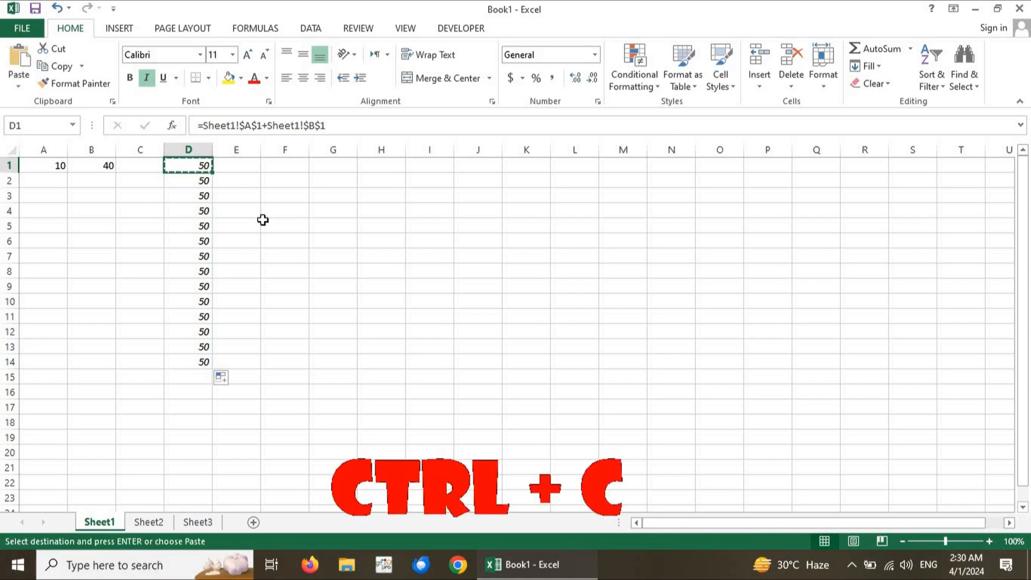
click(140, 527)
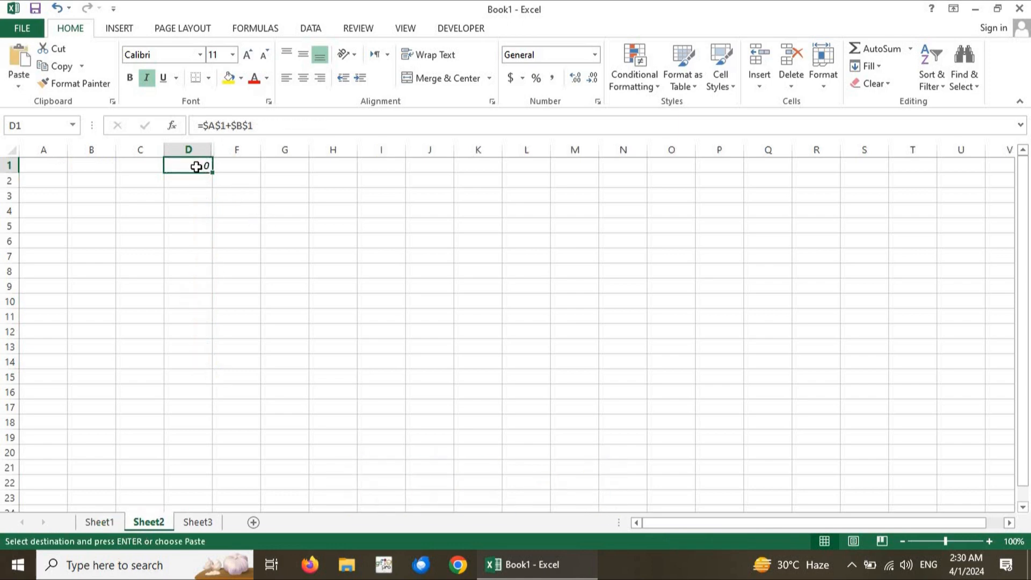
key(ctrl+v)
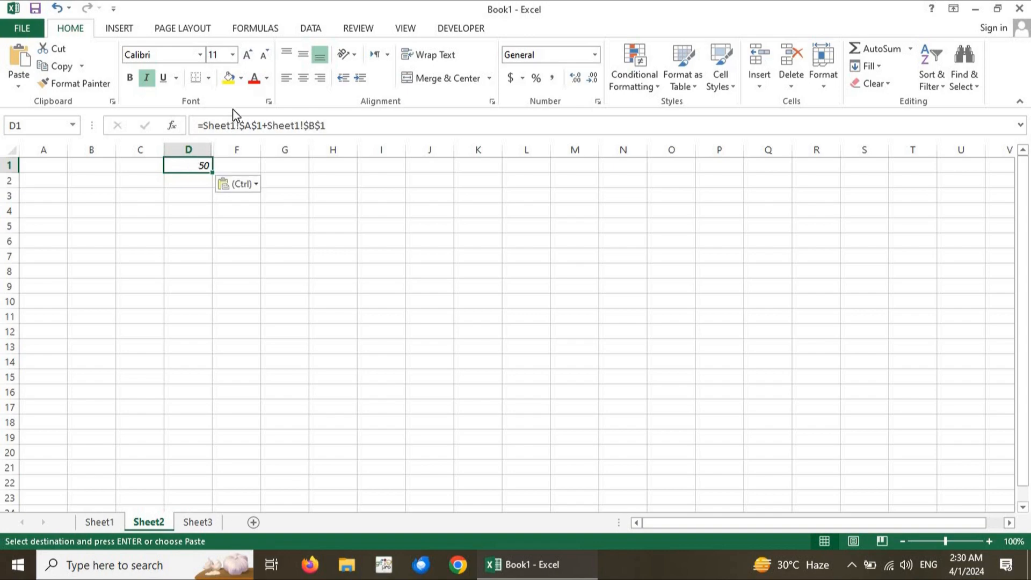
Examine the sheet references in the formula pasted into Sheet2's cell D1
key(alt)
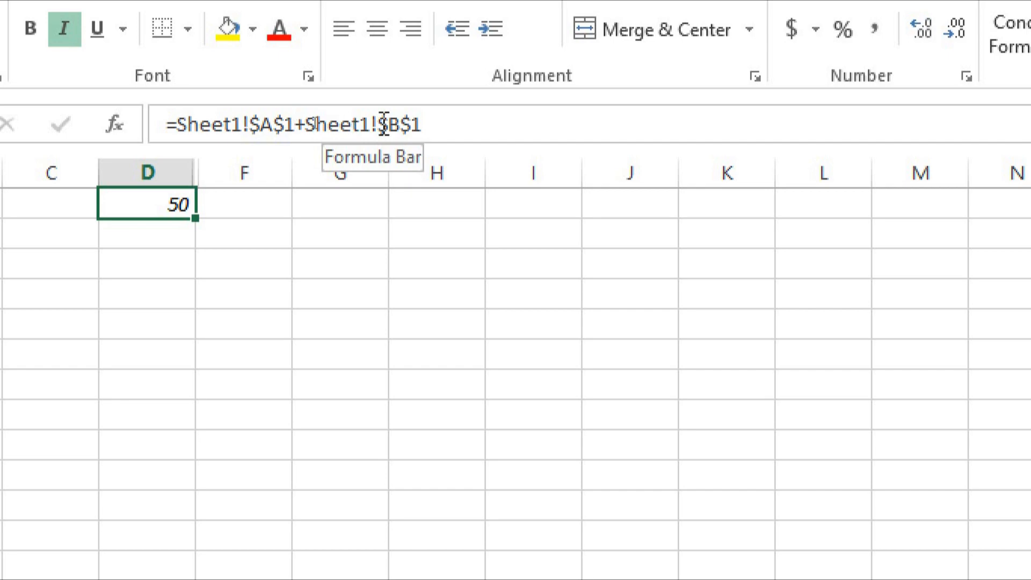
click(455, 123)
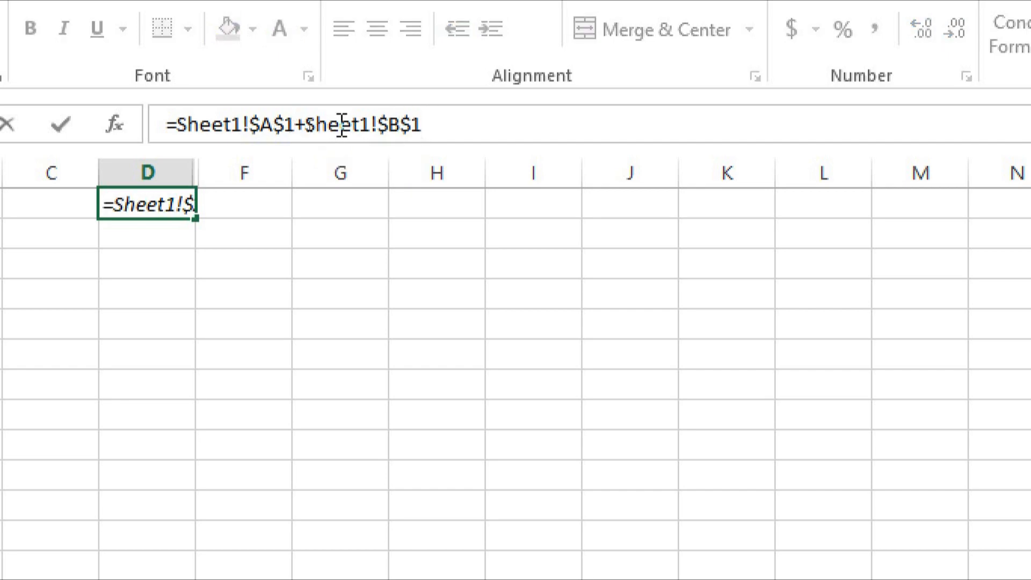
key(Return)
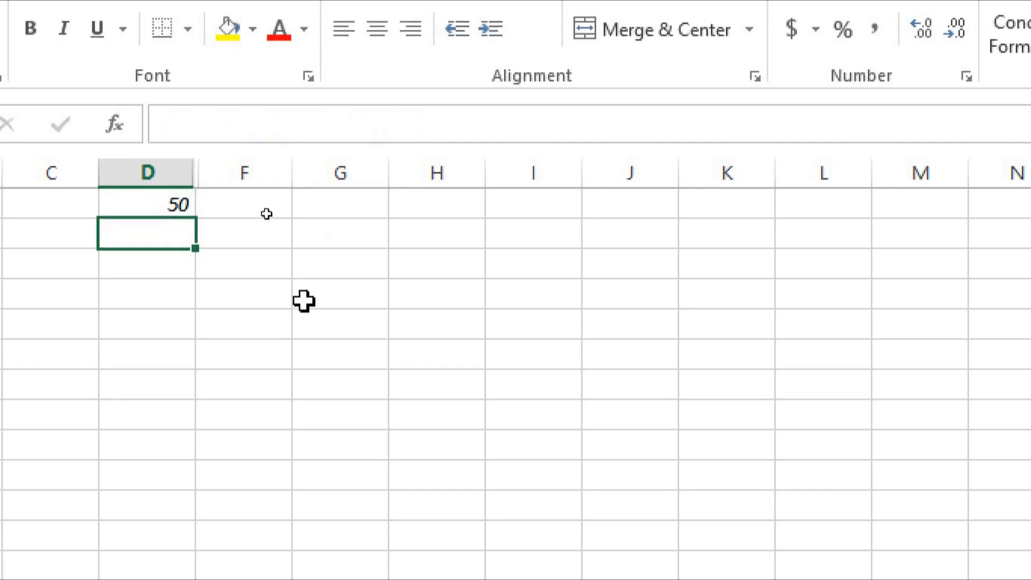
key(alt)
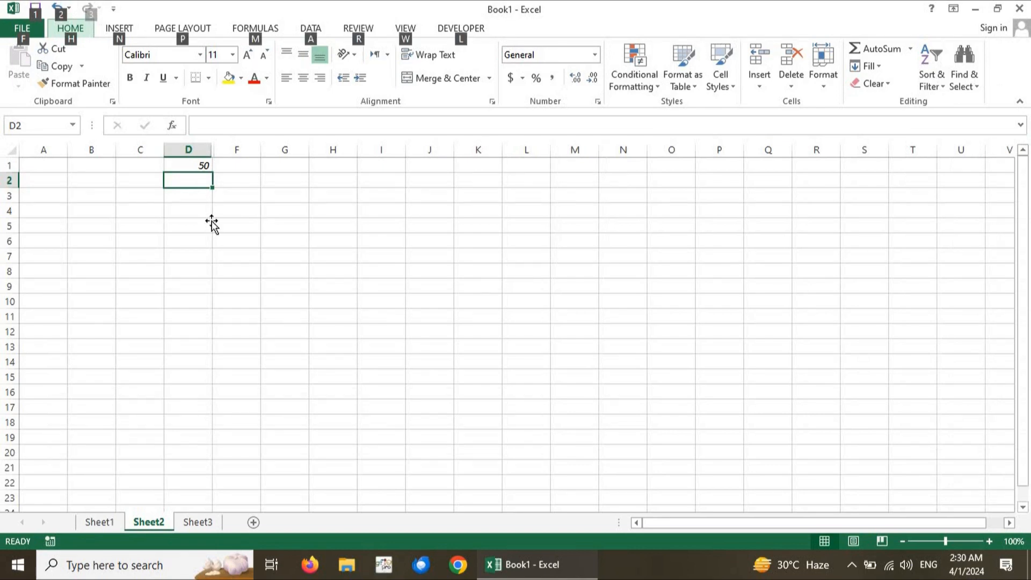
click(212, 220)
click(192, 168)
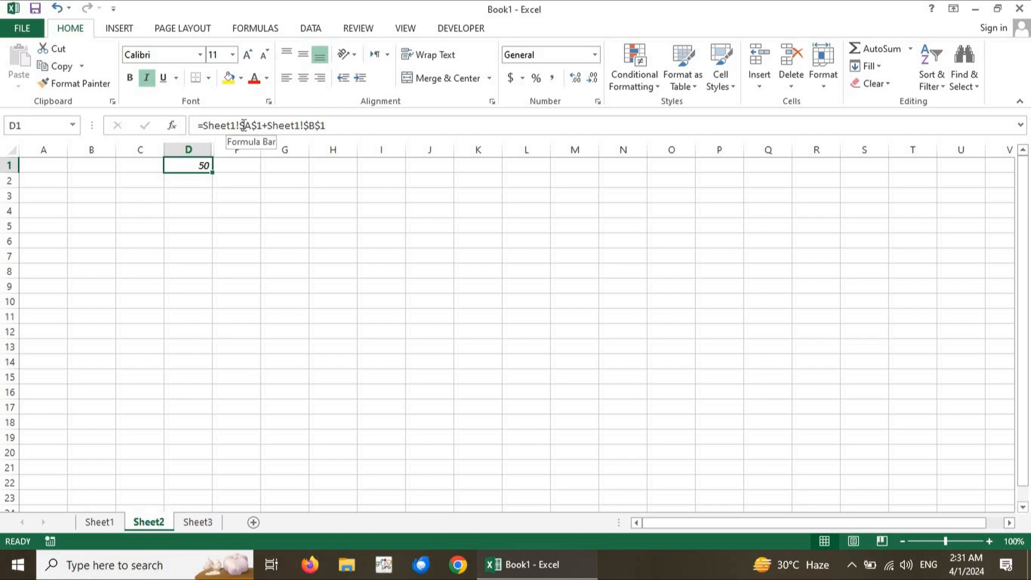
Set cell A1 on Sheet1 to 30 and check the linked result in Sheet2's cell D1
click(103, 523)
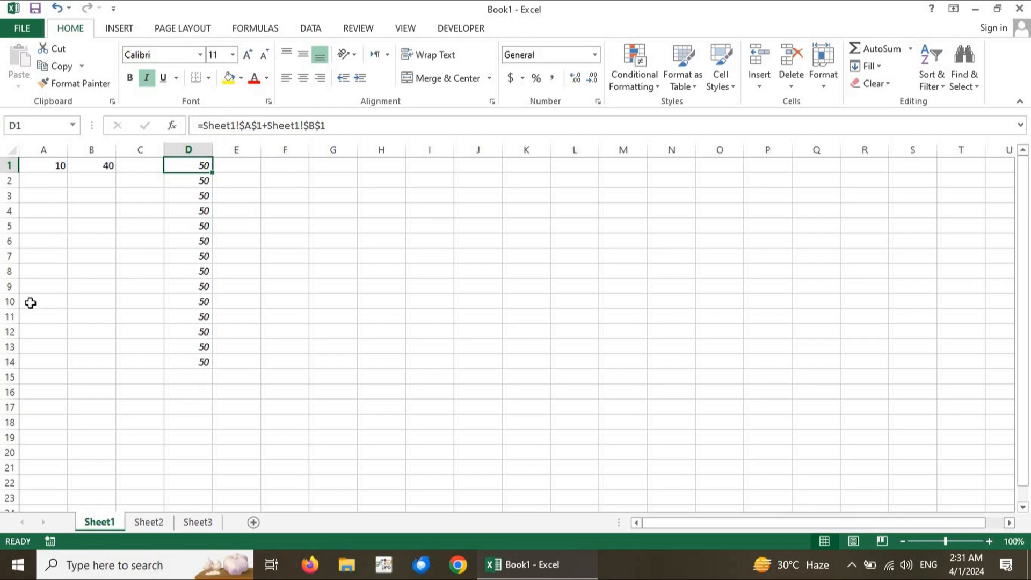
click(54, 163)
text(30)
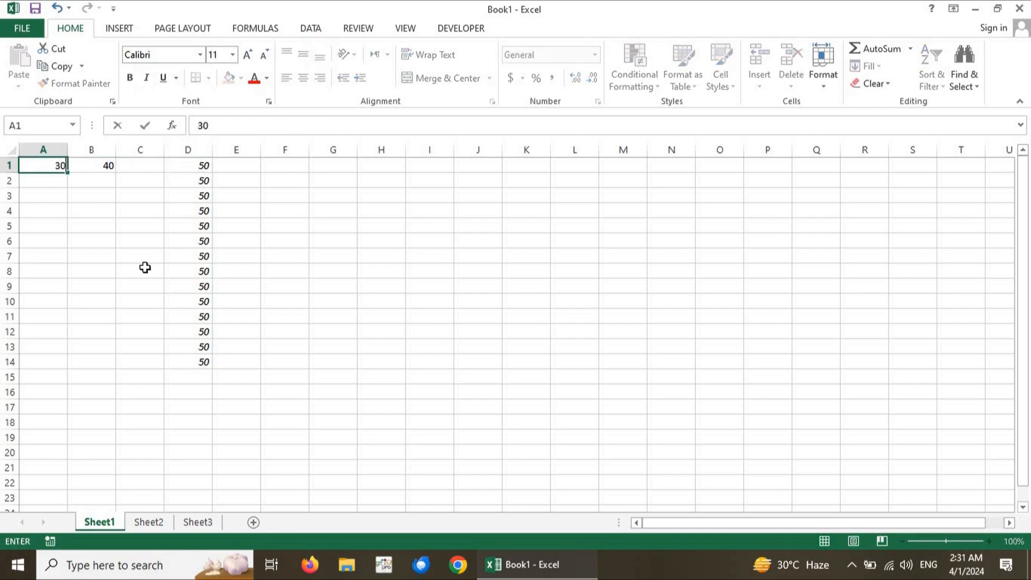
key(Return)
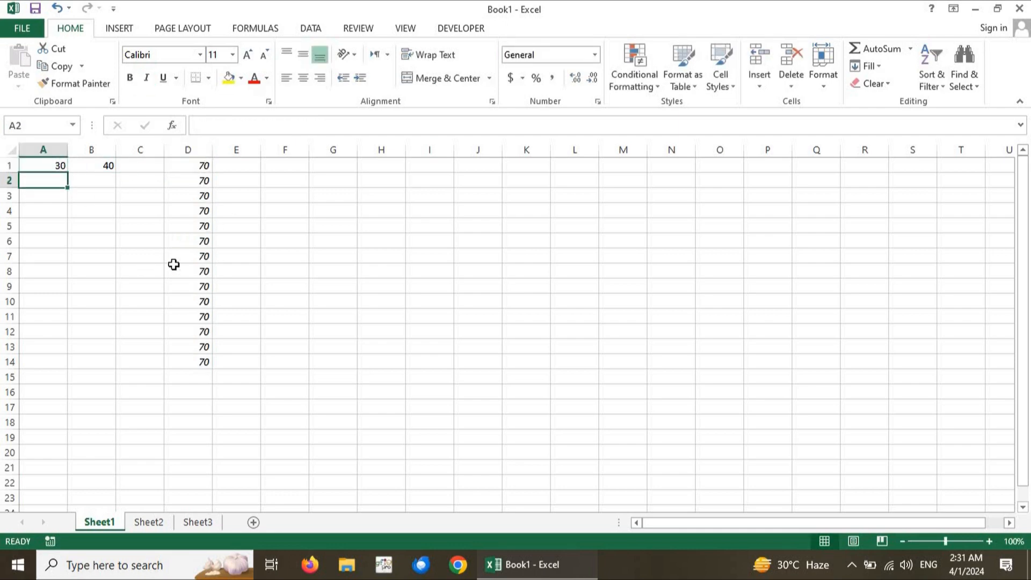
click(148, 522)
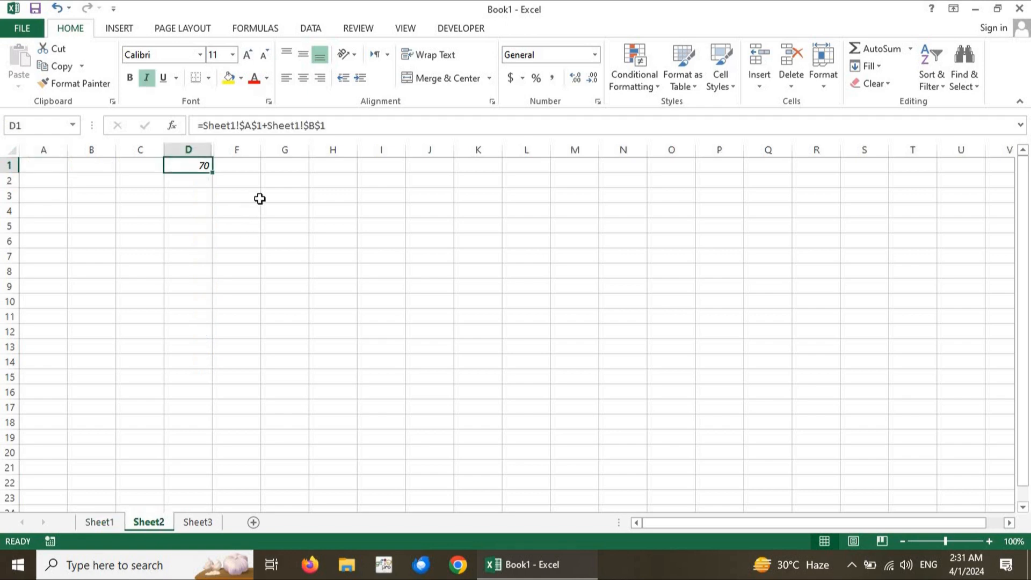
Copy the sheet-qualified formula from Sheet2's cell D1 into cell H10 of Sheet3
click(197, 196)
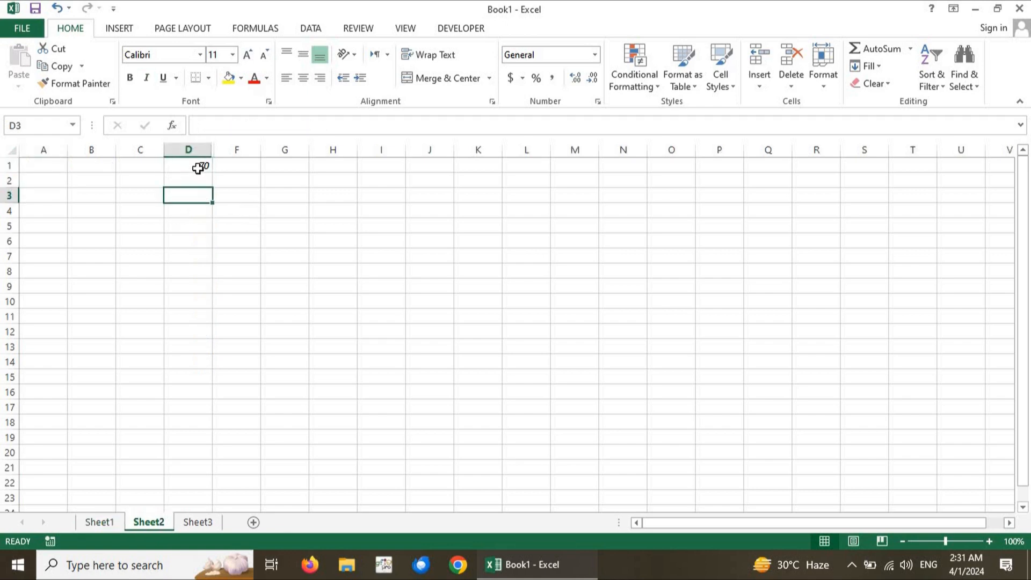
click(198, 168)
key(ctrl+c)
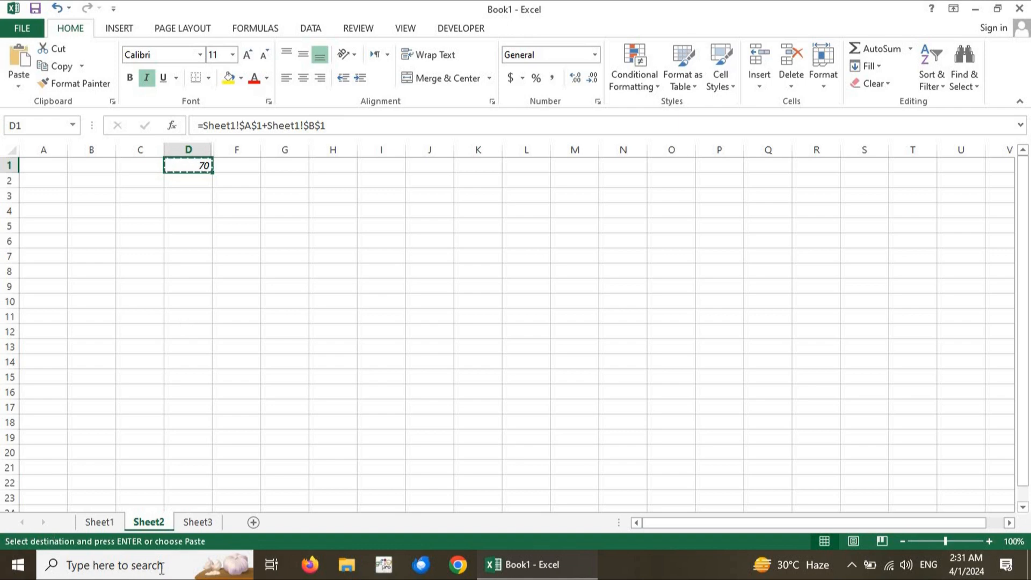
click(196, 521)
click(378, 305)
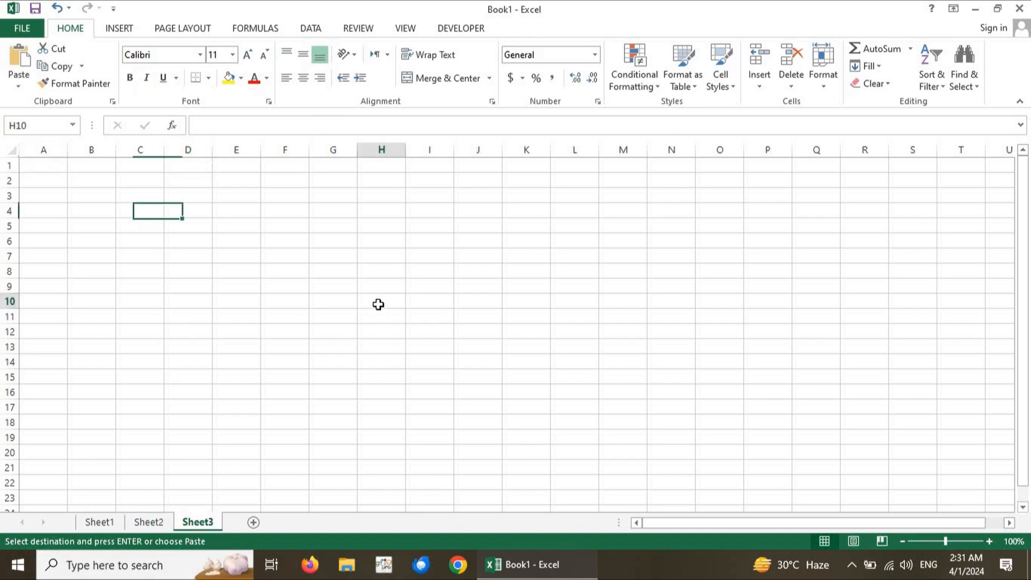
key(ctrl+v)
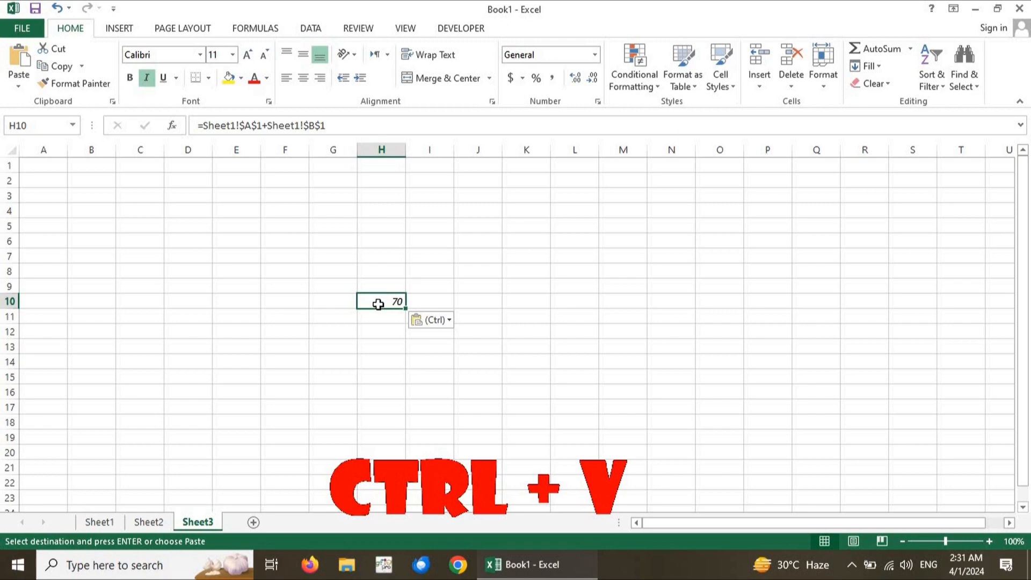
click(391, 315)
click(391, 299)
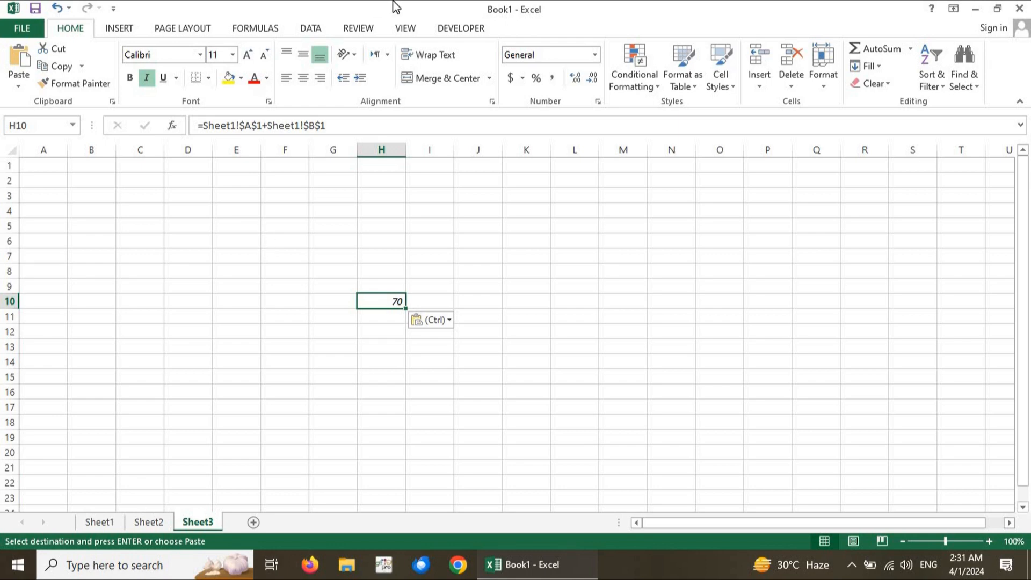
click(453, 31)
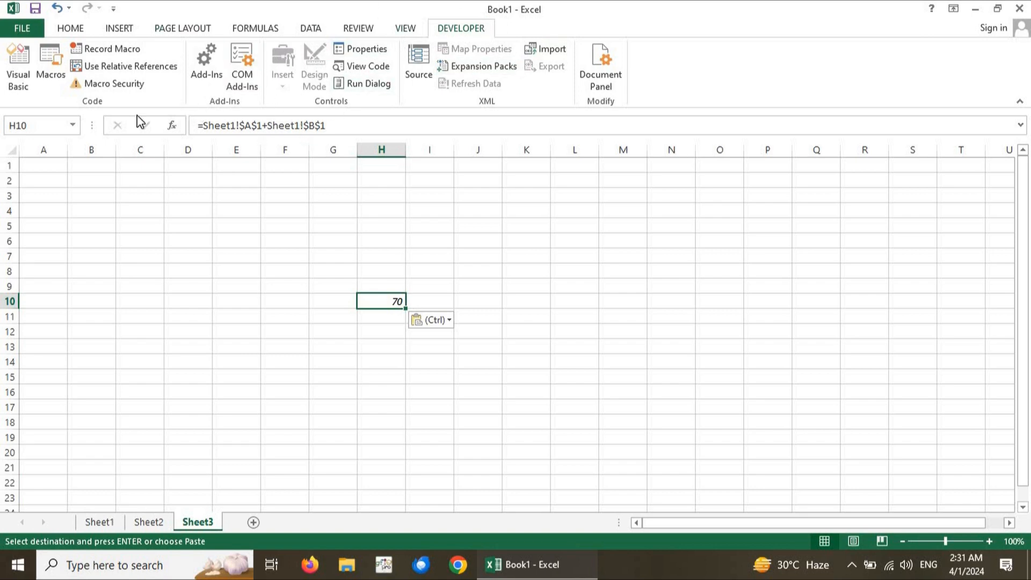
click(70, 29)
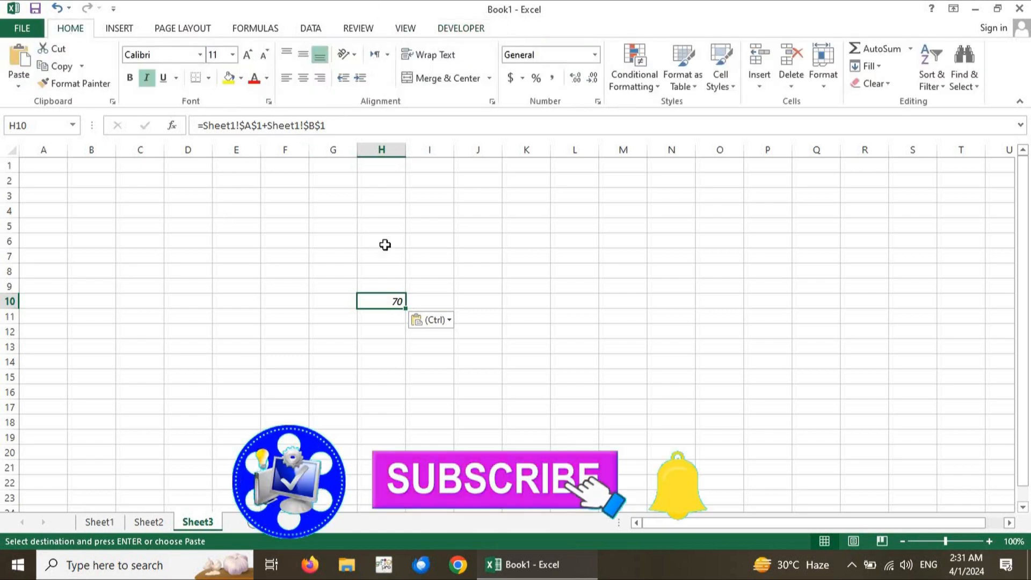
click(382, 285)
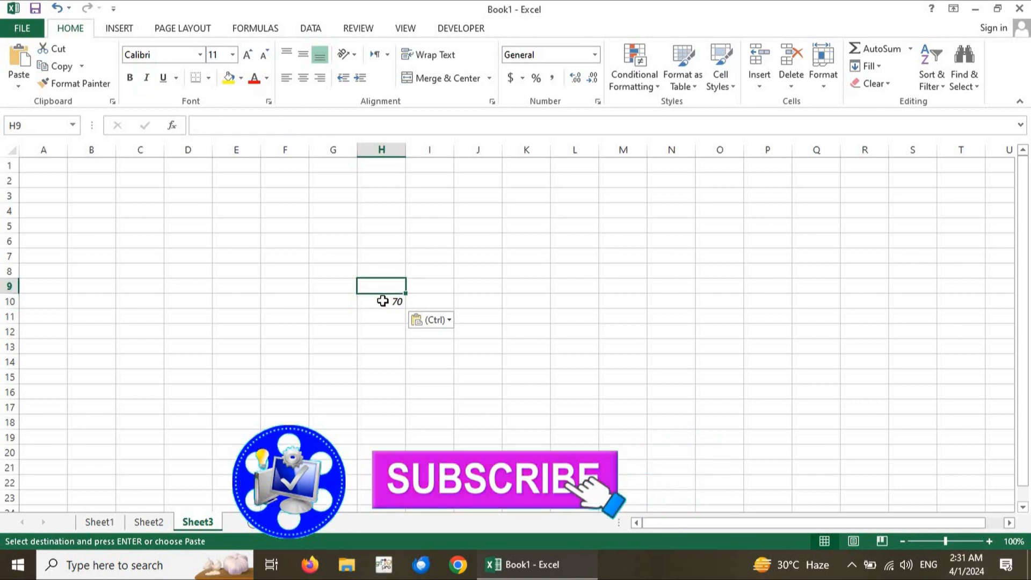
click(382, 300)
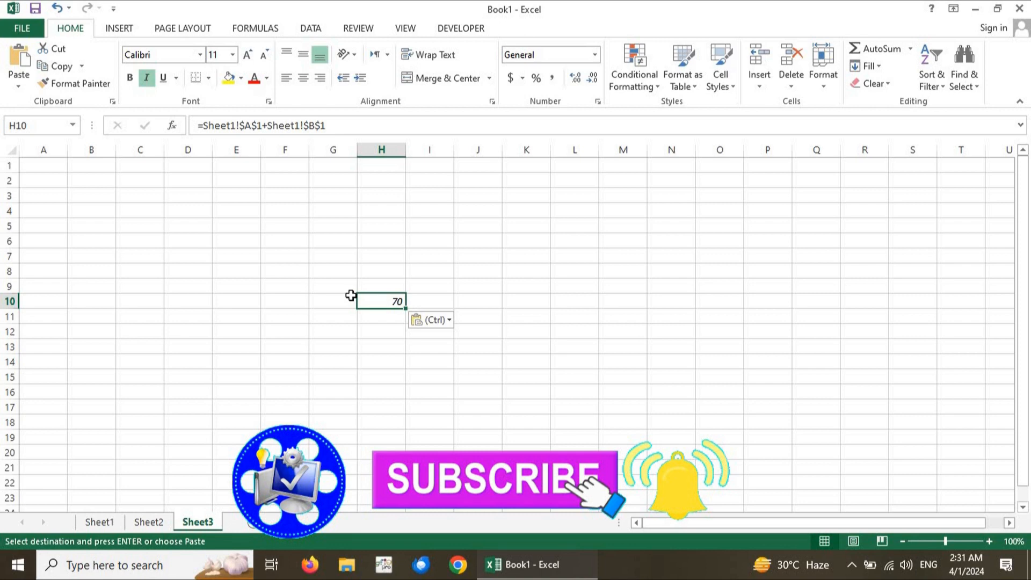
On Sheet1, cancel the pending copy, apply underline to cell E11 and hide column E
click(104, 525)
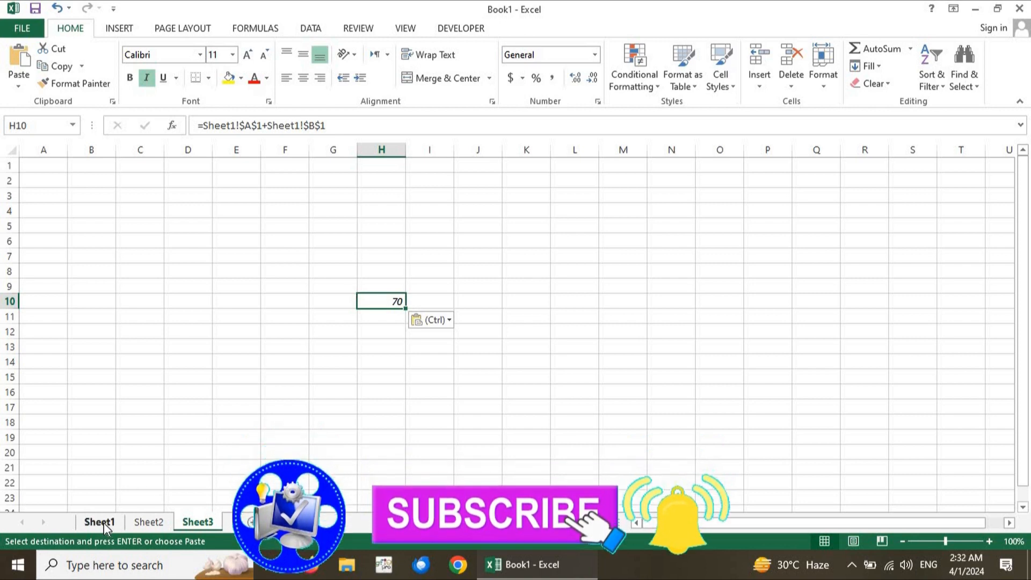
click(233, 316)
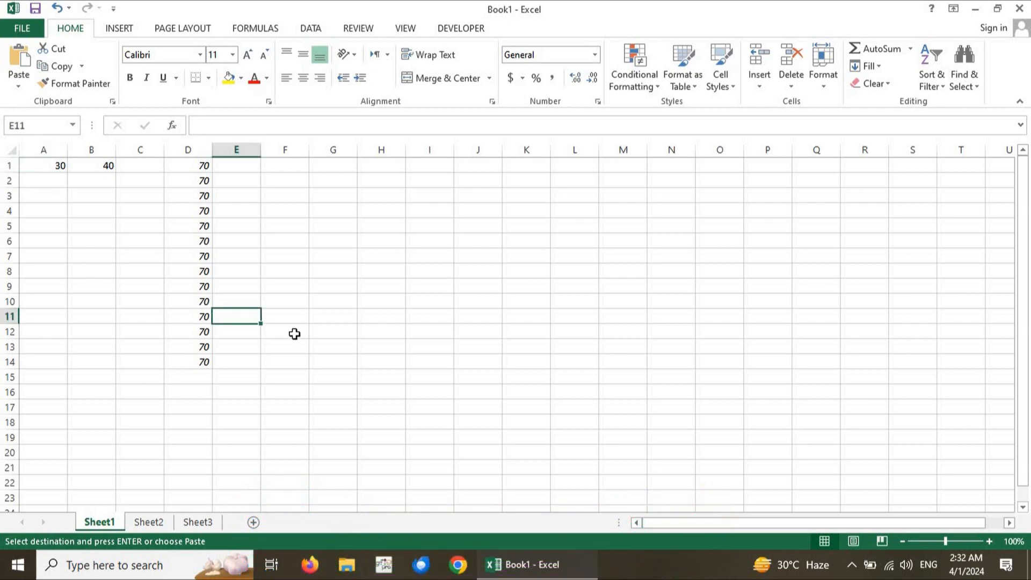
key(Escape)
key(ctrl+u)
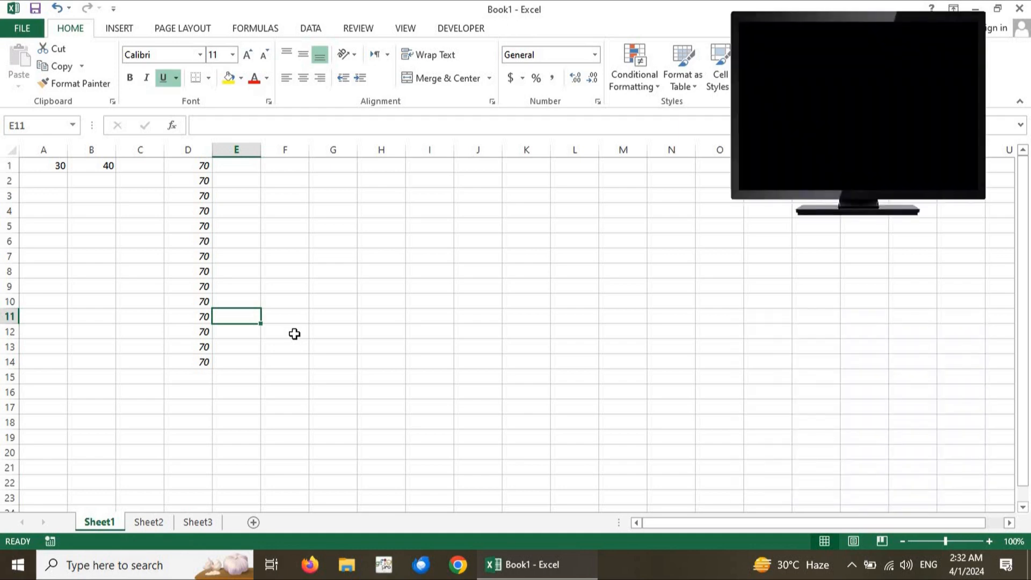
key(ctrl+0)
Open the formula in Sheet1's cell D6 to examine its absolute sheet references
click(215, 242)
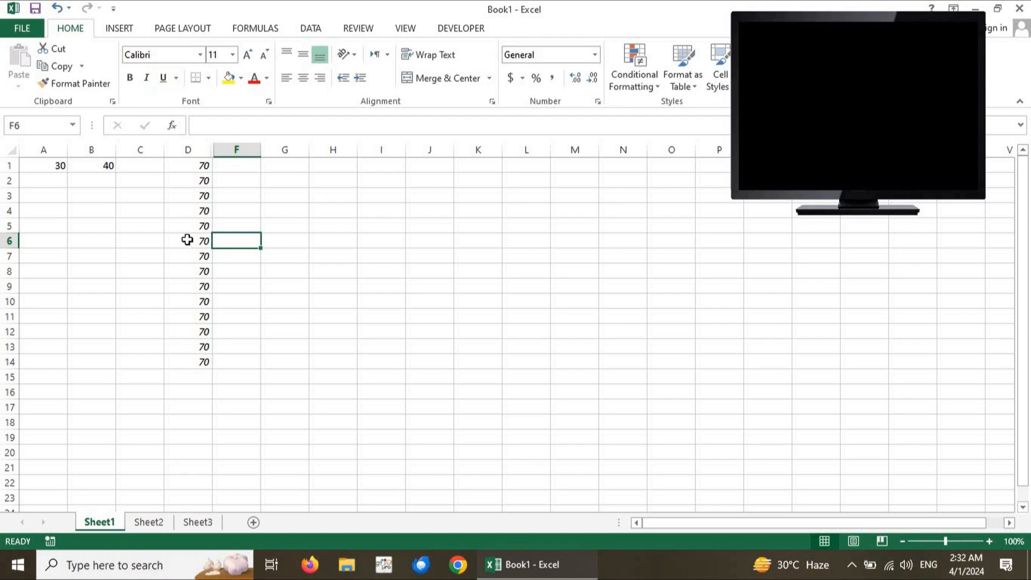
click(187, 238)
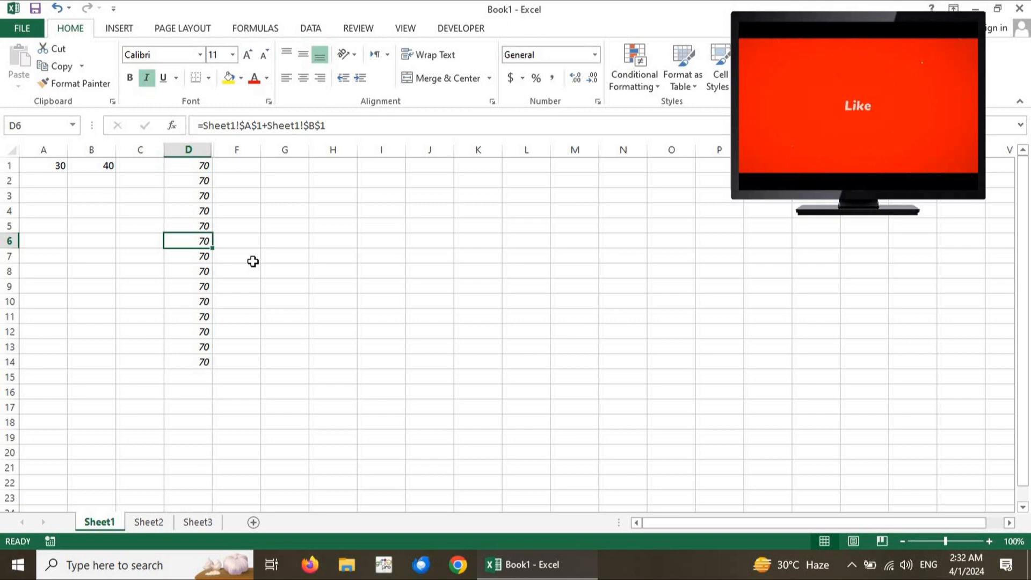
click(303, 126)
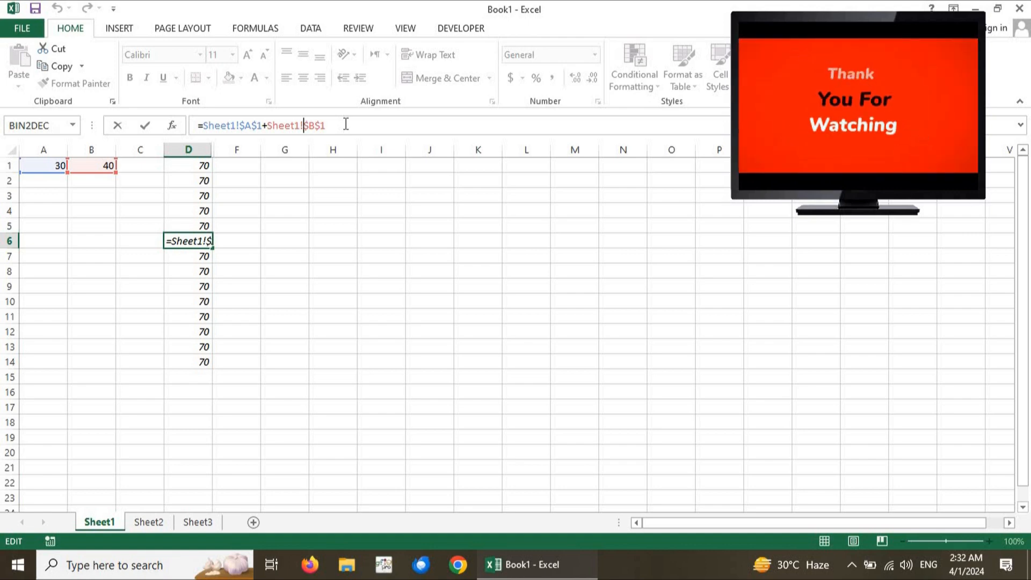
click(222, 224)
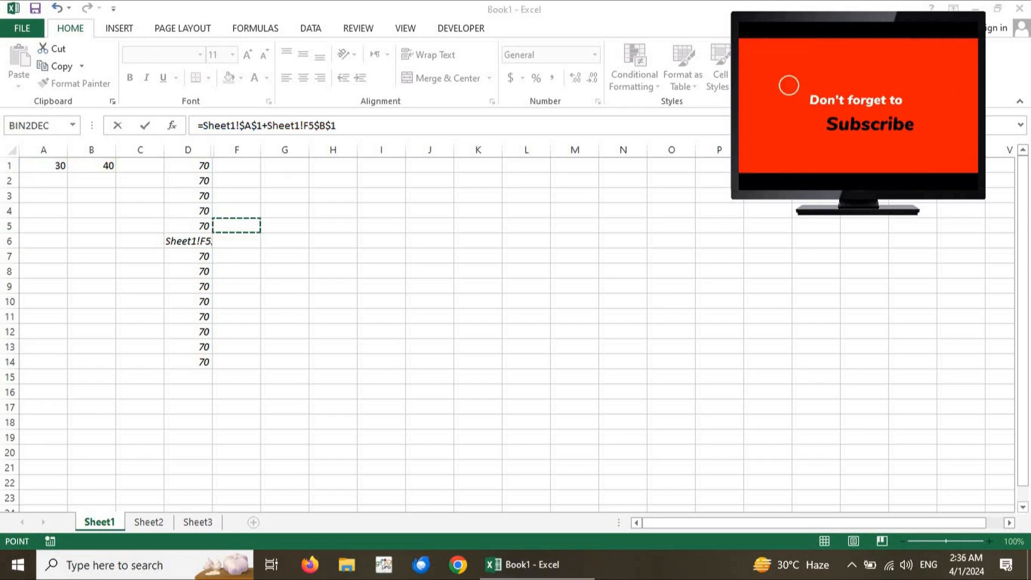
click(479, 230)
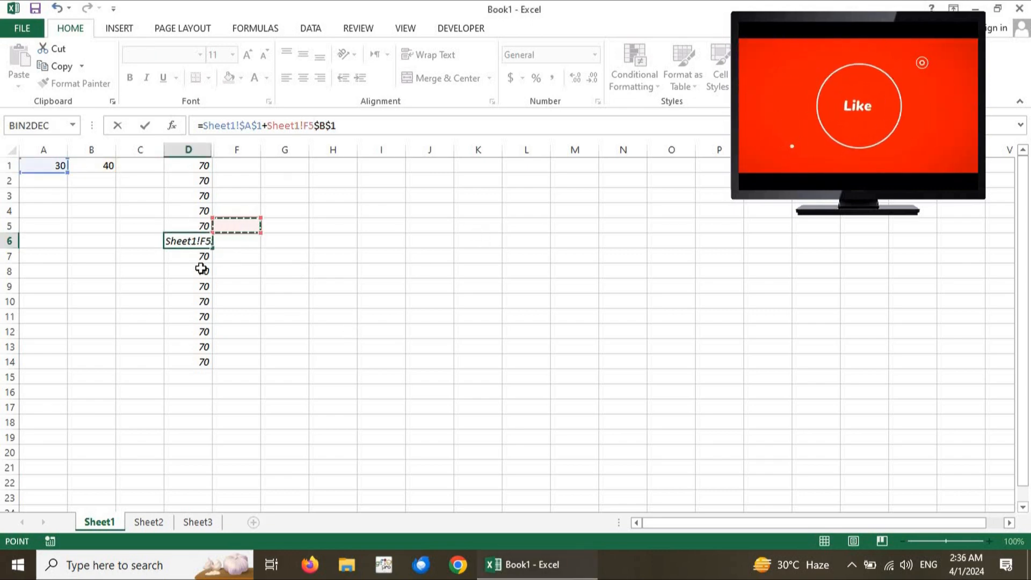
click(456, 230)
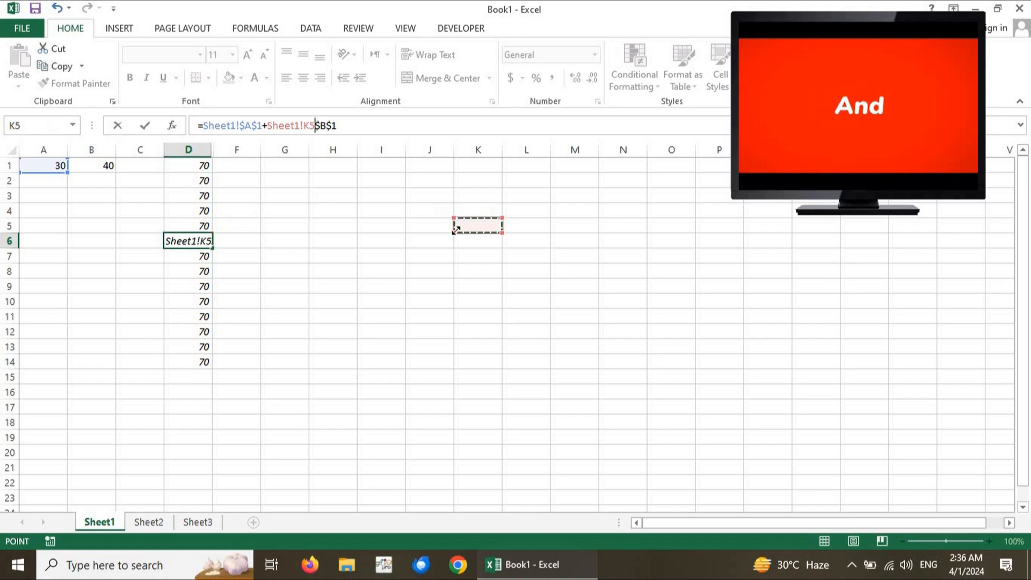
click(390, 223)
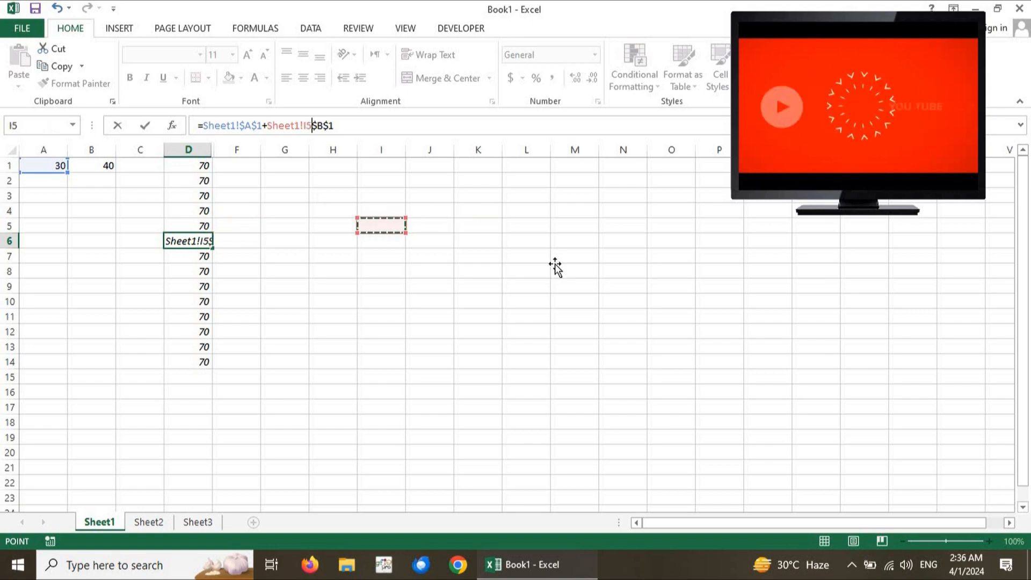
click(506, 256)
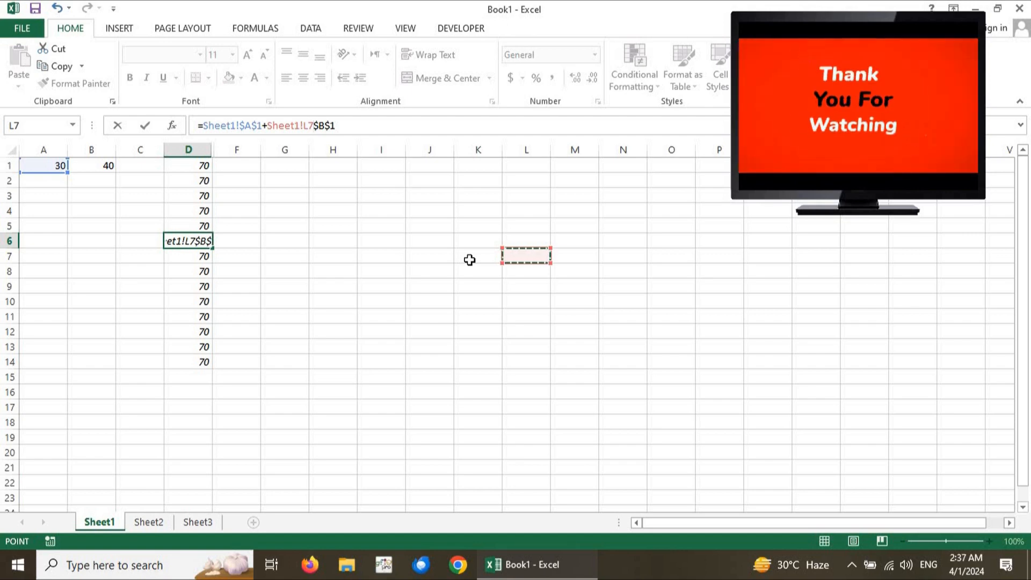
click(414, 256)
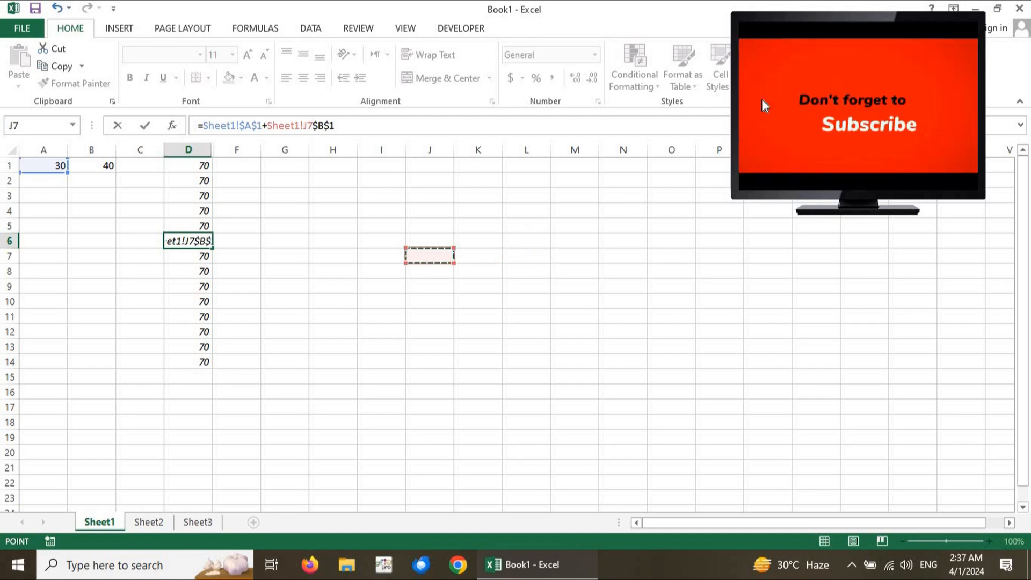